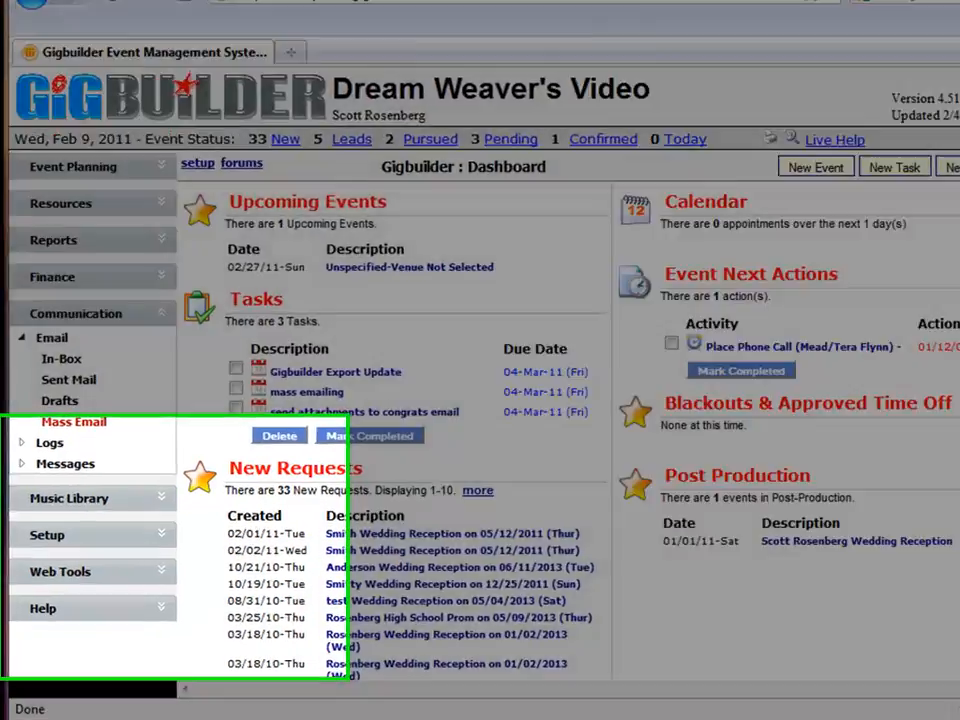
Step: Create a new custom email in the Paperwork setup and name it "Holiday Party Reminder"
{"action": "left_click", "coordinate": [64, 547]}
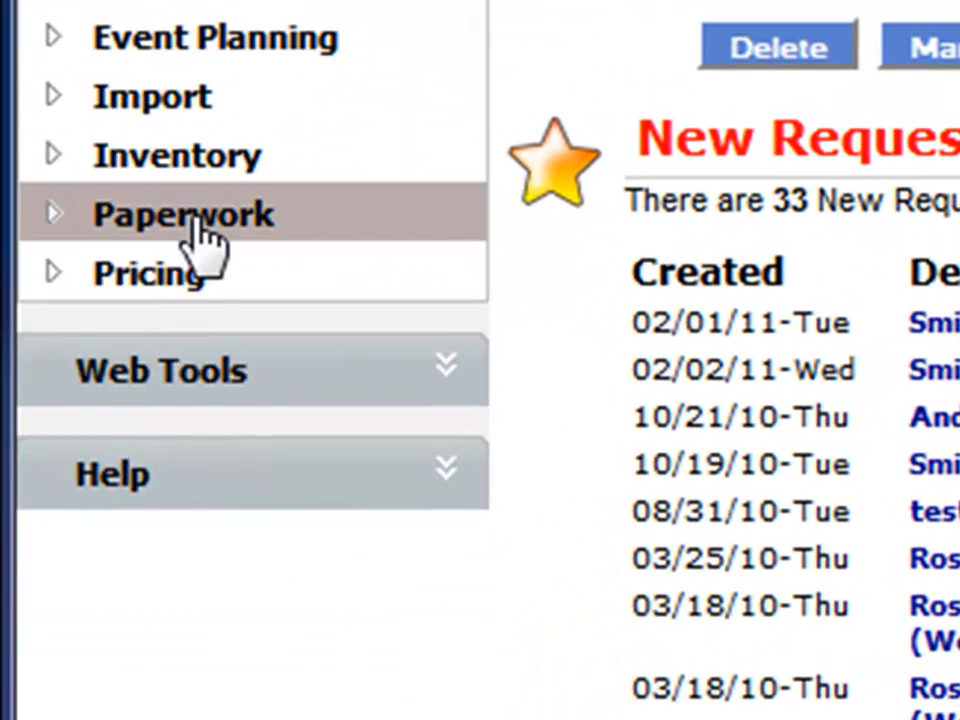
{"action": "left_click", "coordinate": [205, 243]}
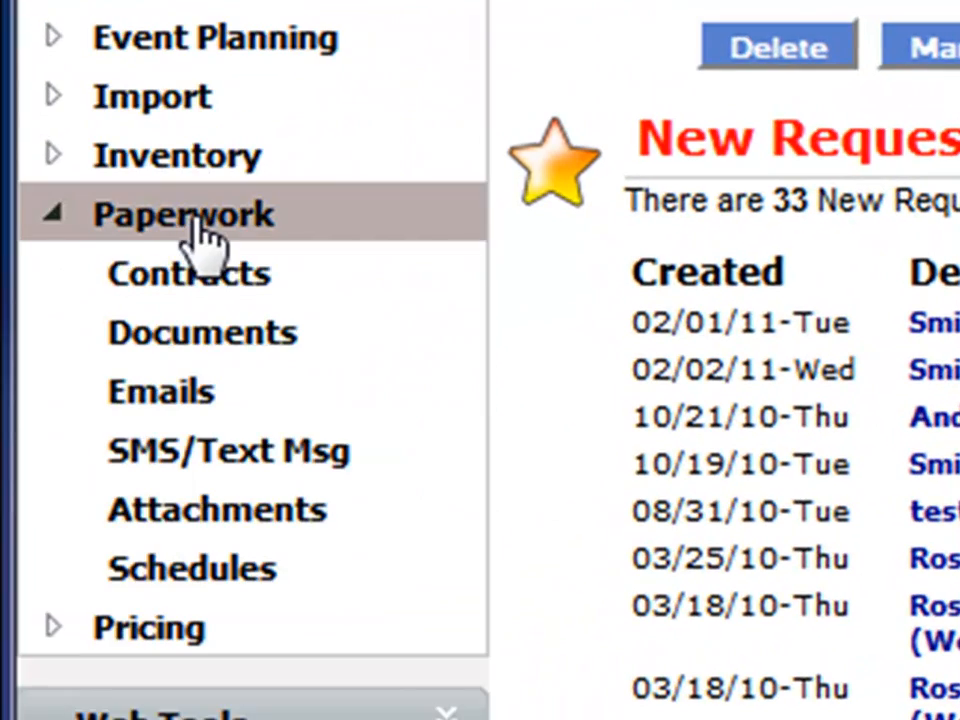
{"action": "left_click", "coordinate": [171, 396]}
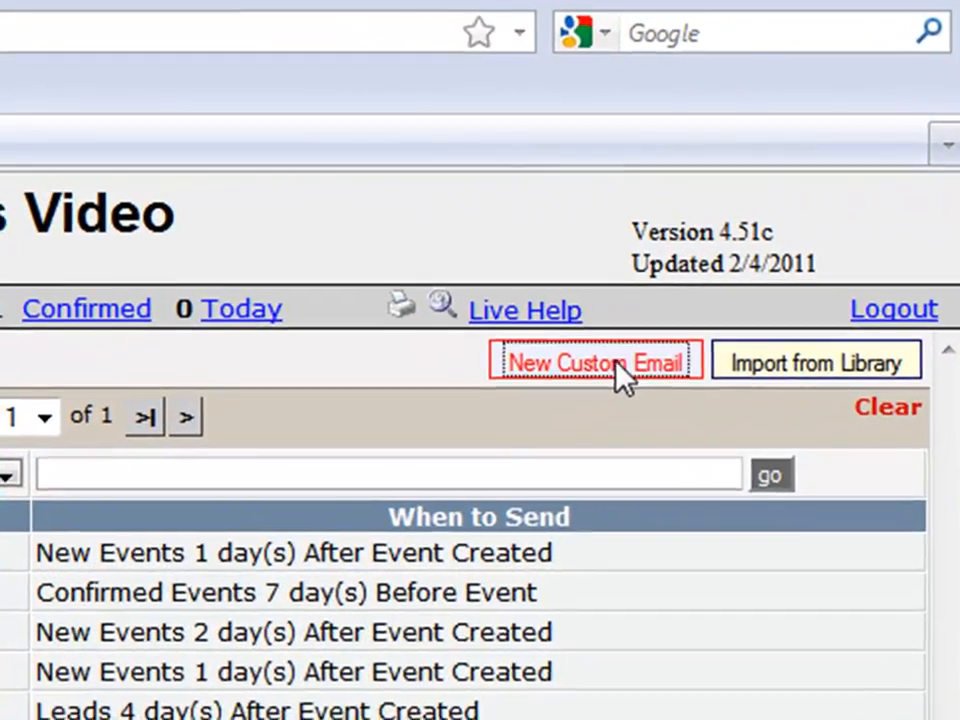
{"action": "left_click", "coordinate": [795, 239]}
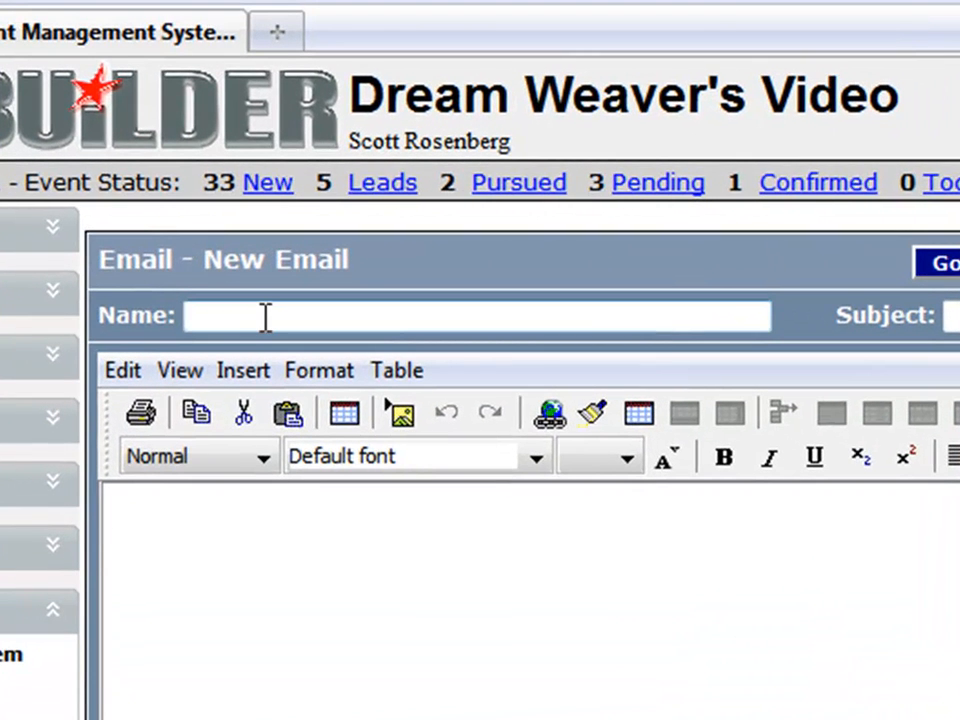
{"action": "left_click", "coordinate": [254, 263]}
{"action": "type", "text": "Holiday Party Reminder"}
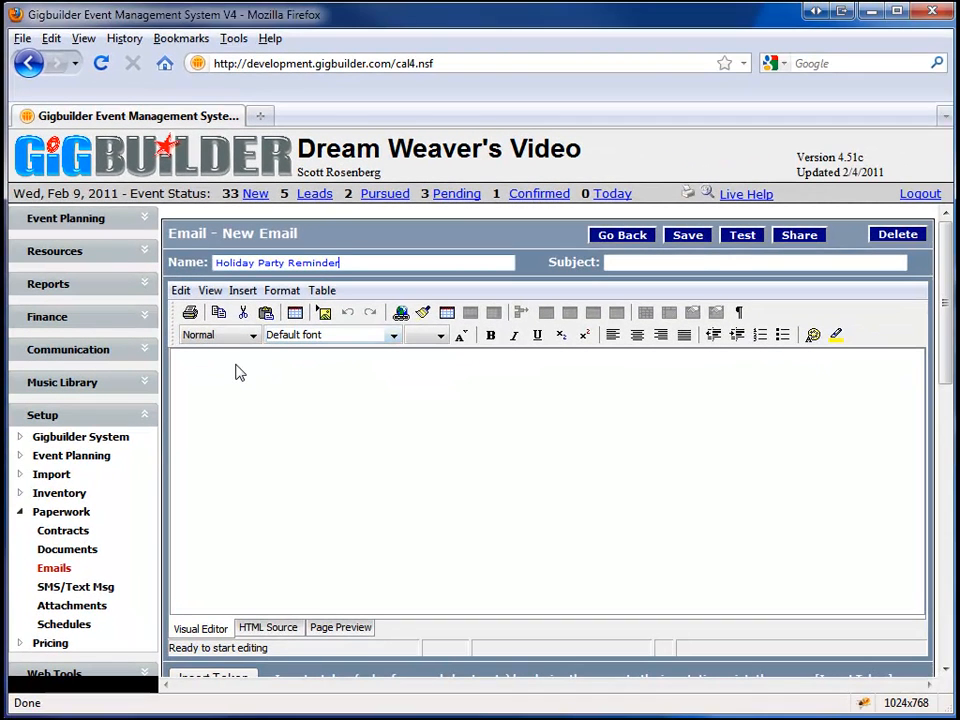
Step: Insert the client's first name token {$C_FNAME} at the start of the email body
{"action": "left_click", "coordinate": [235, 398]}
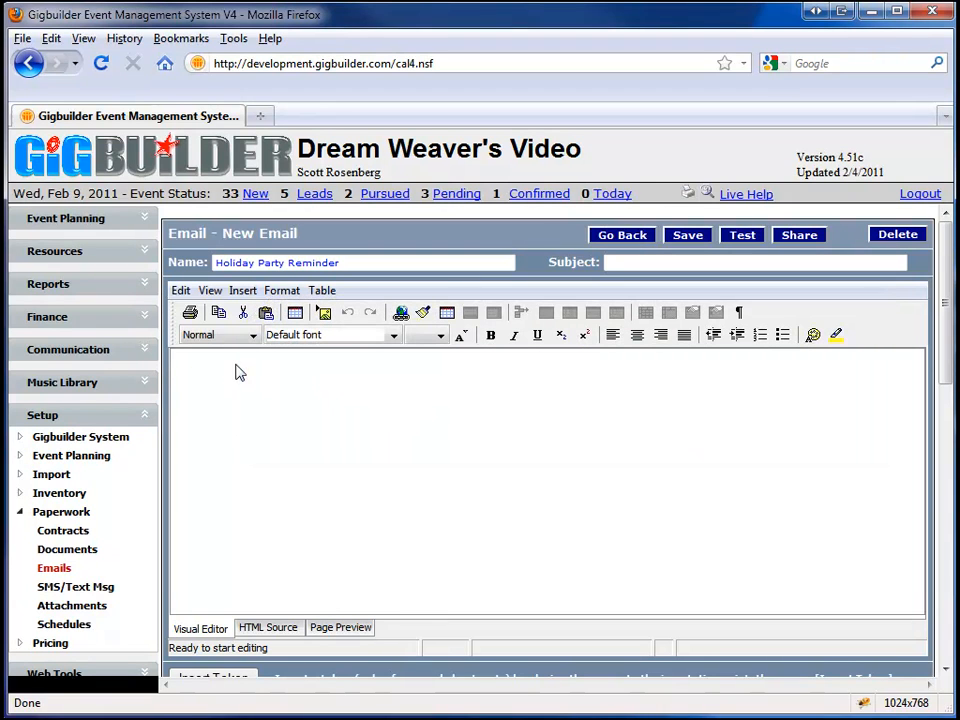
{"action": "left_click", "coordinate": [239, 372]}
{"action": "left_click", "coordinate": [214, 678]}
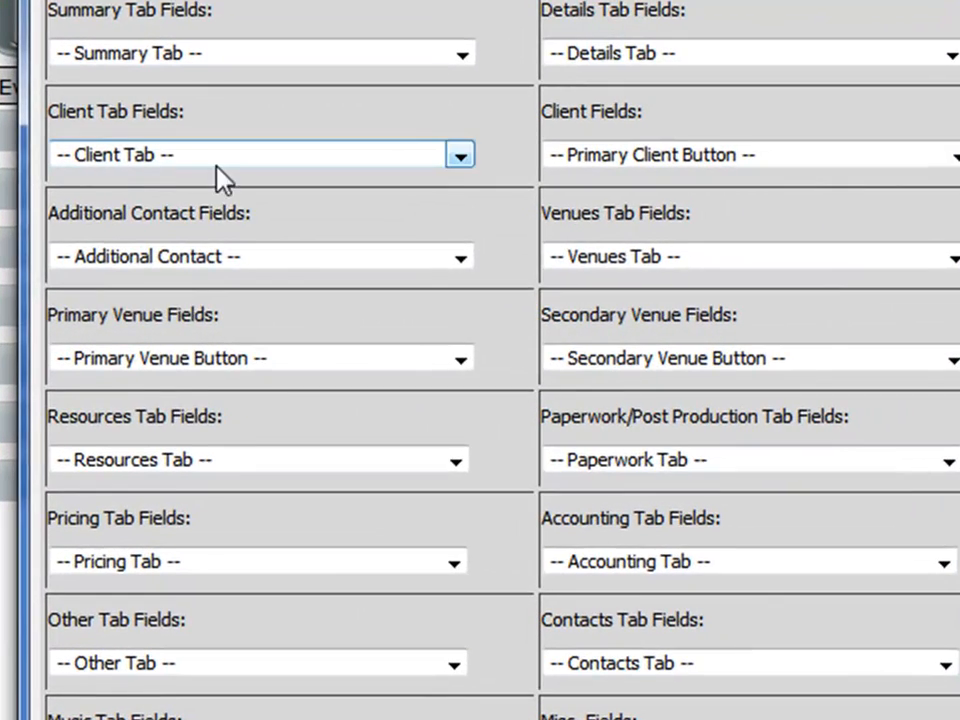
{"action": "left_click", "coordinate": [252, 233]}
{"action": "left_click", "coordinate": [220, 203]}
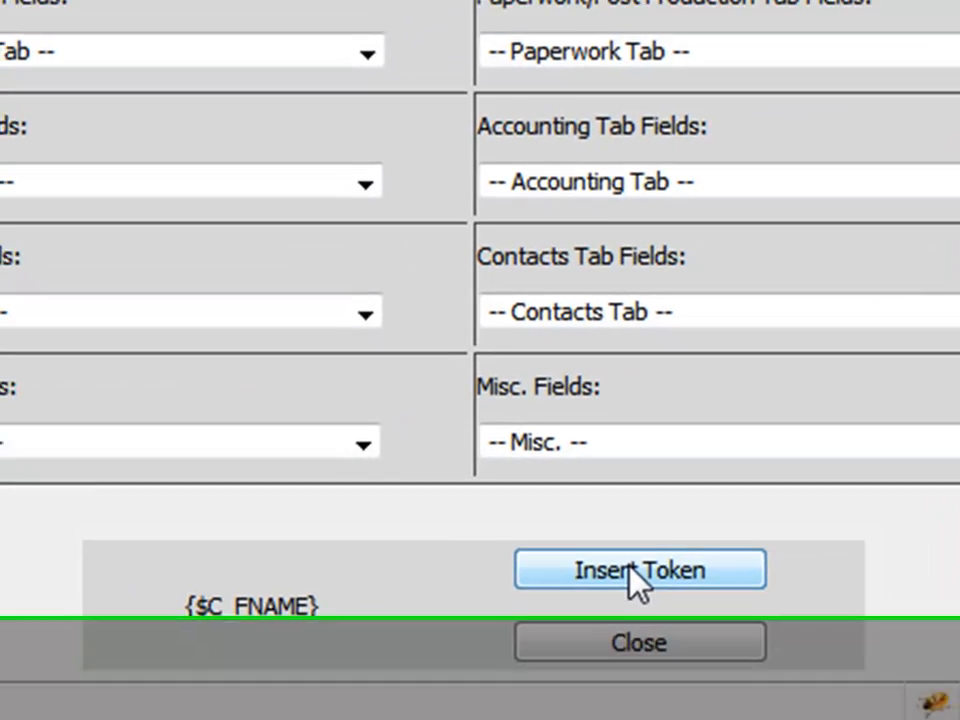
{"action": "left_click", "coordinate": [635, 557]}
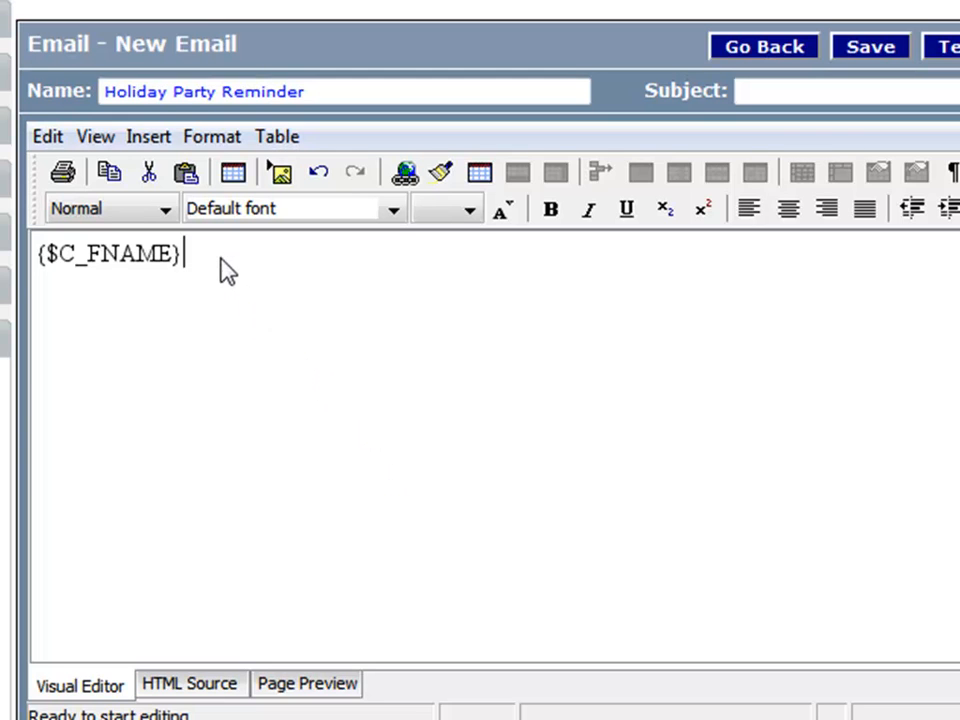
Step: Add a colon after the token and a new paragraph: "Our DJ service performed at your holiday party last year and would like to be considered for 2011"
{"action": "type", "text": ":"}
{"action": "key", "text": "Return"}
{"action": "type", "text": "Our DJ "}
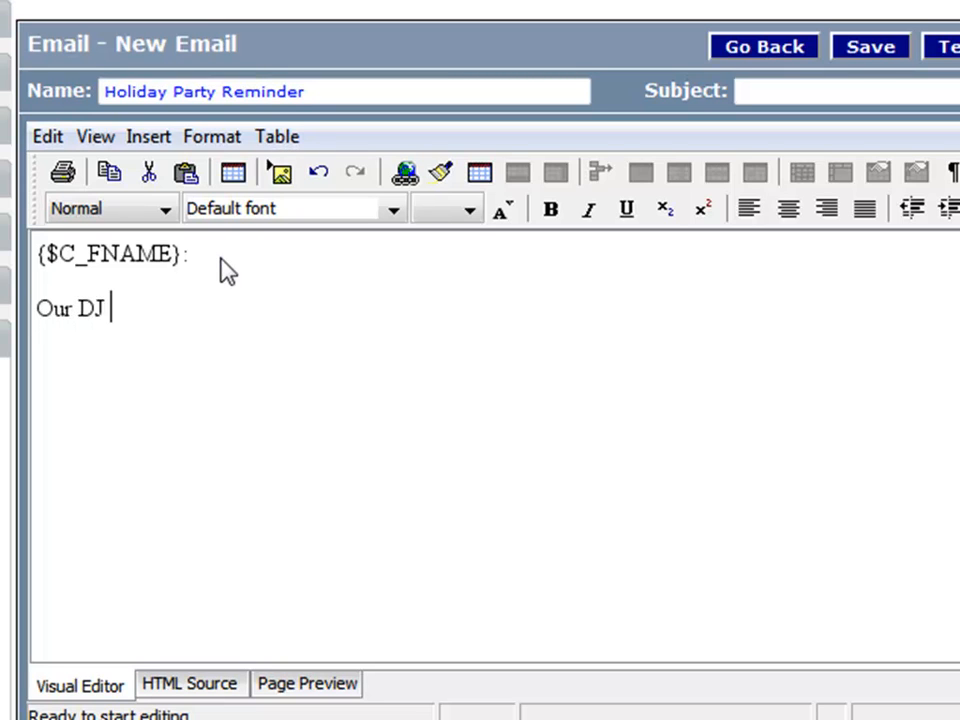
{"action": "type", "text": "service perof"}
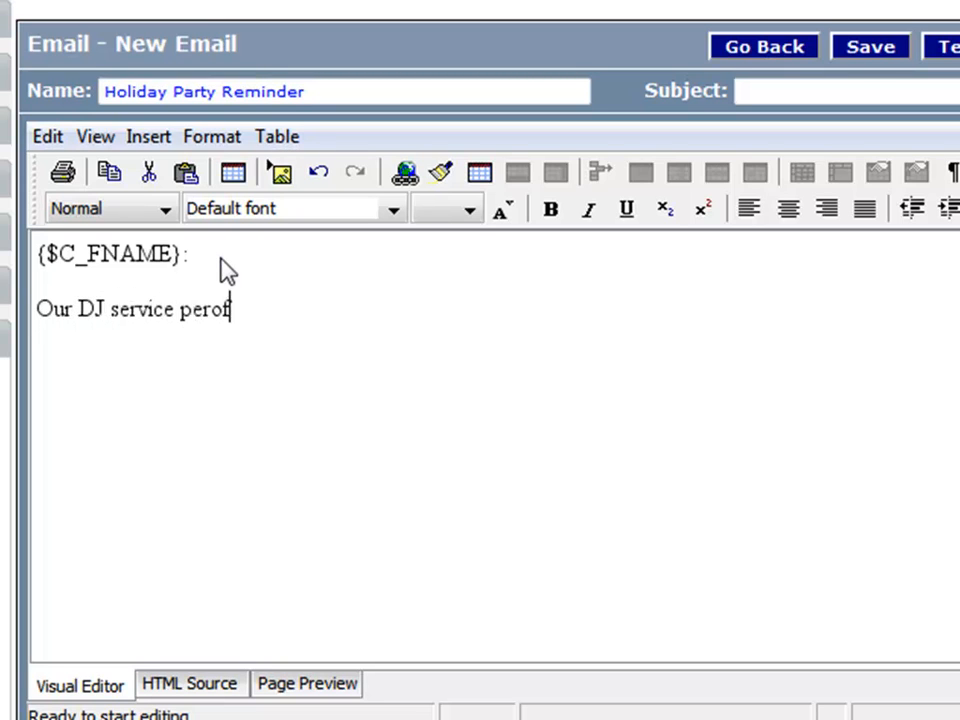
{"action": "key", "text": "BackSpace"}
{"action": "key", "text": "BackSpace"}
{"action": "type", "text": "formed at"}
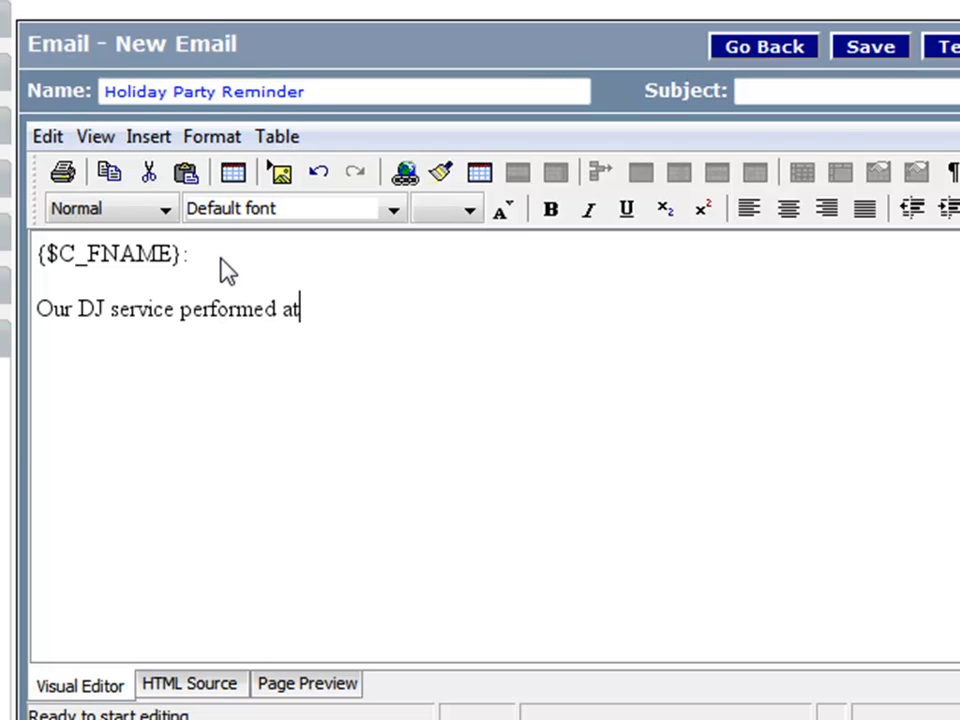
{"action": "type", "text": " your holiday party last year wo"}
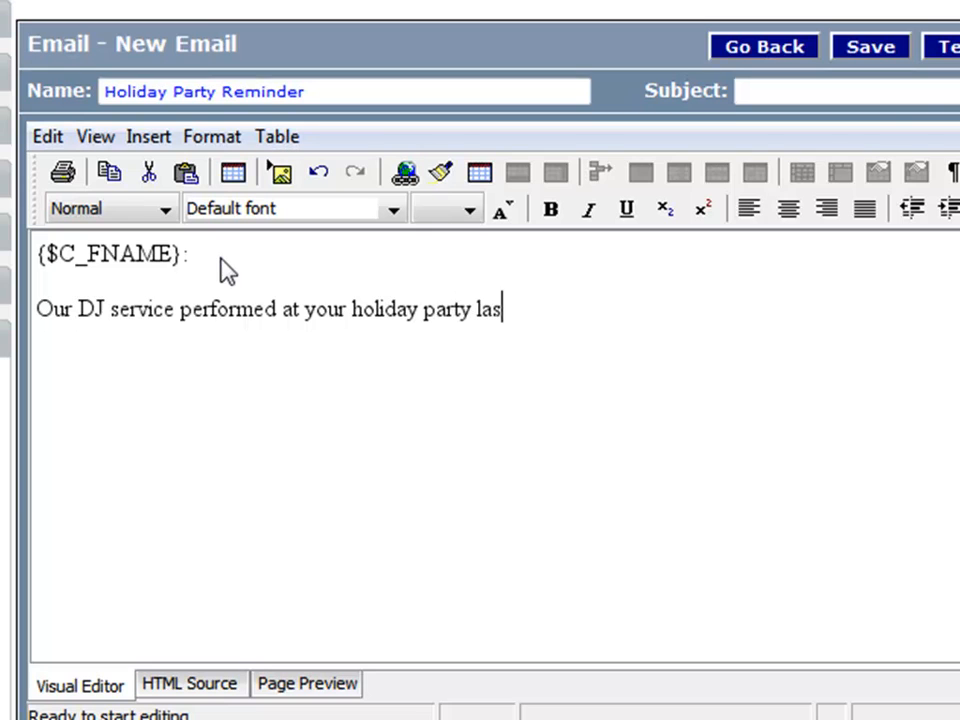
{"action": "key", "text": "BackSpace"}
{"action": "key", "text": "BackSpace"}
{"action": "type", "text": "an"}
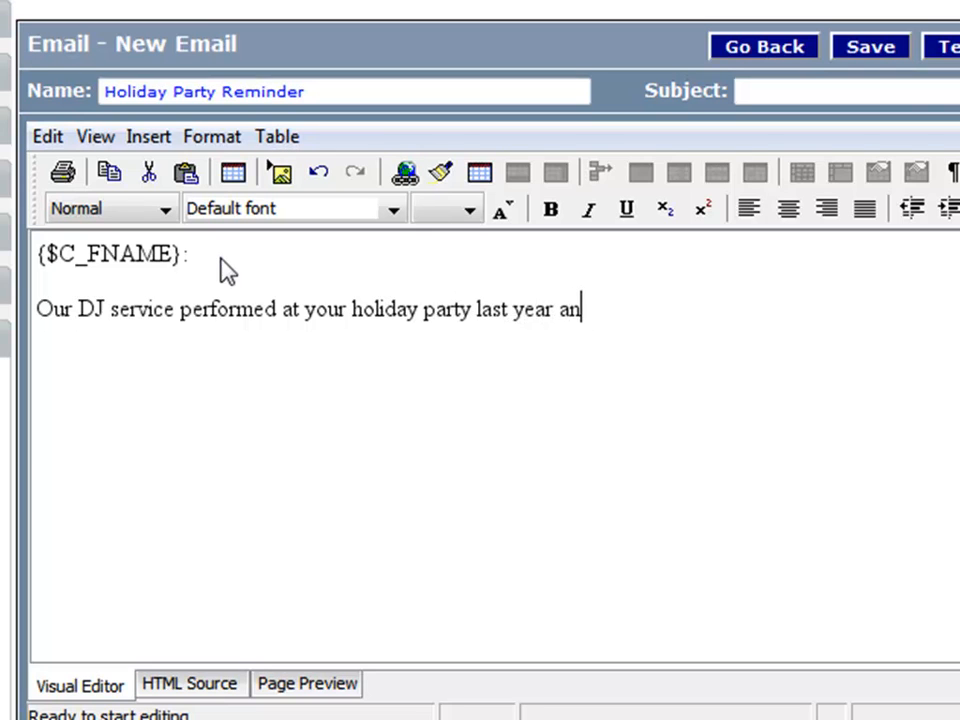
{"action": "type", "text": "d would like to "}
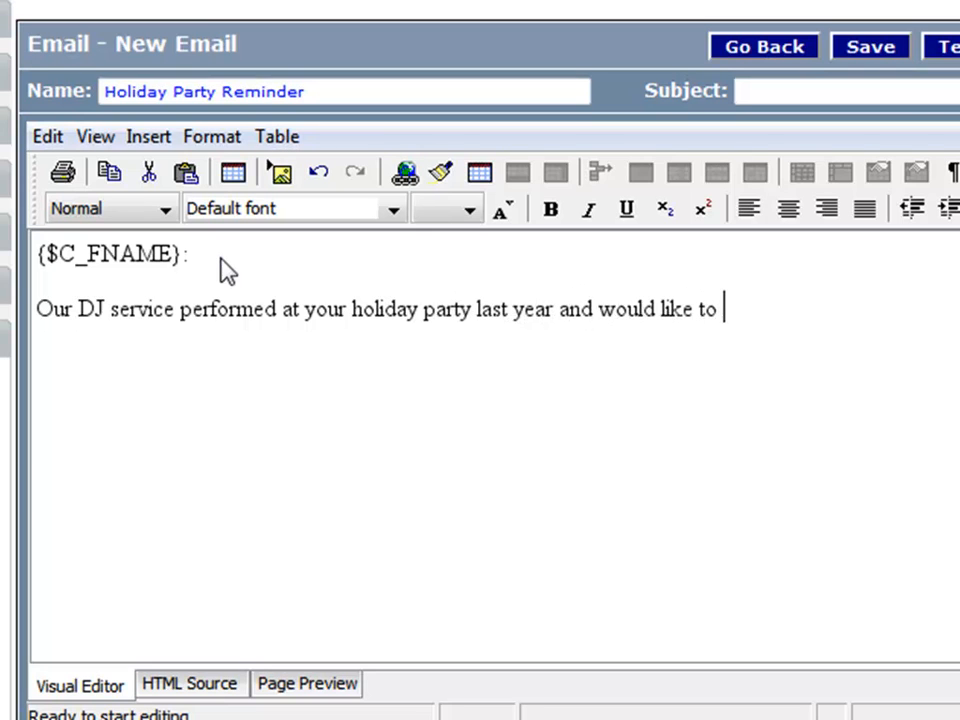
{"action": "type", "text": "be considered for 2011 "}
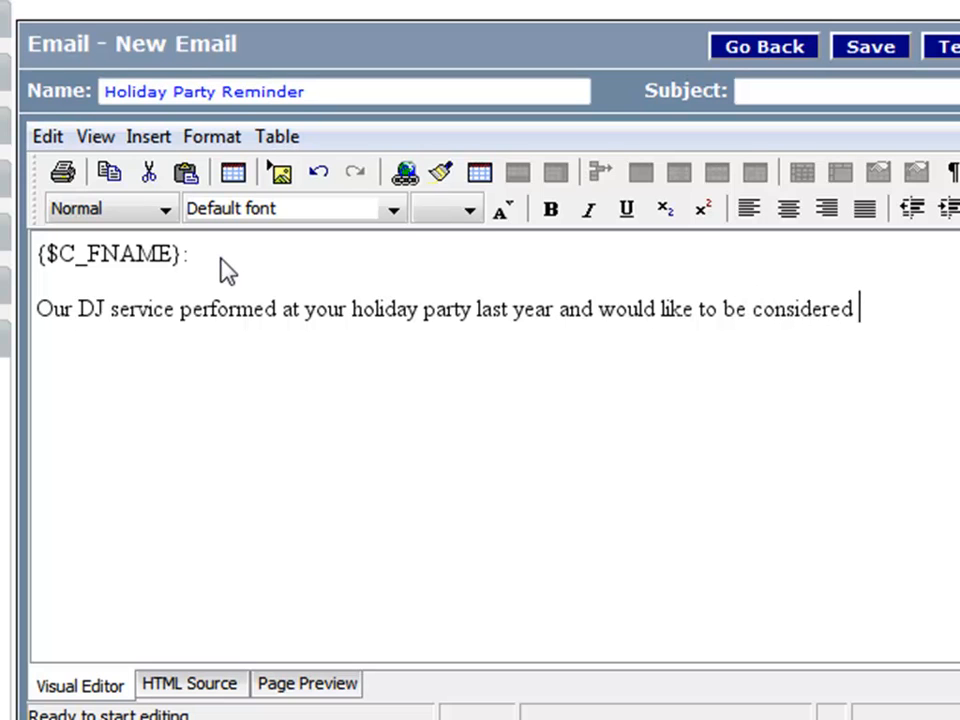
Step: End the sentence with a period and add "Please contact our office at ........." to the body
{"action": "type", "text": ".  P"}
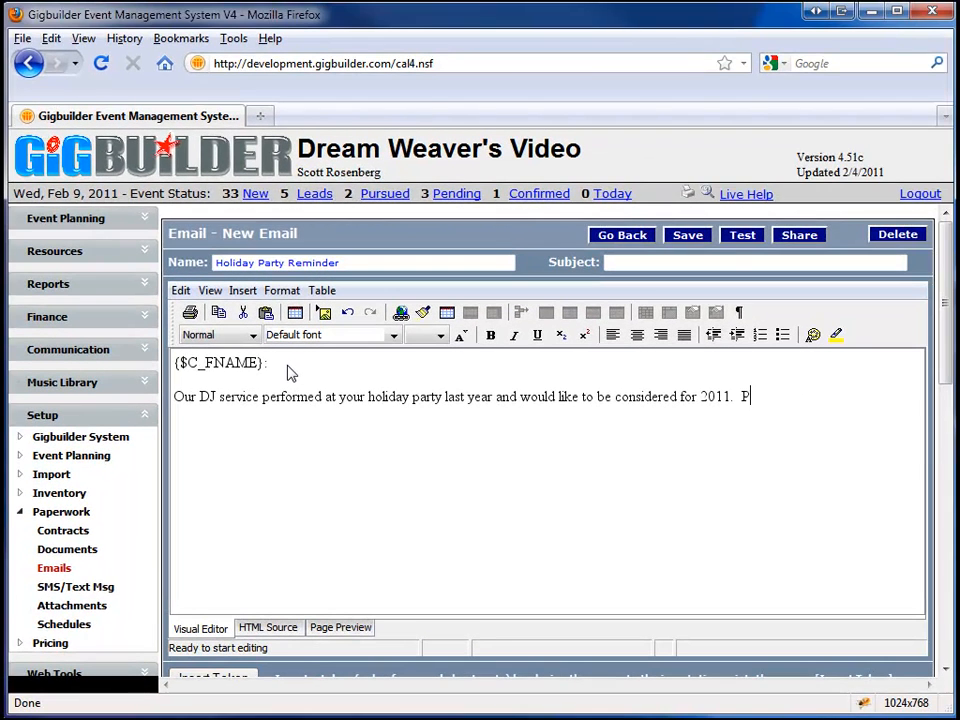
{"action": "type", "text": "lease contact our office at ."}
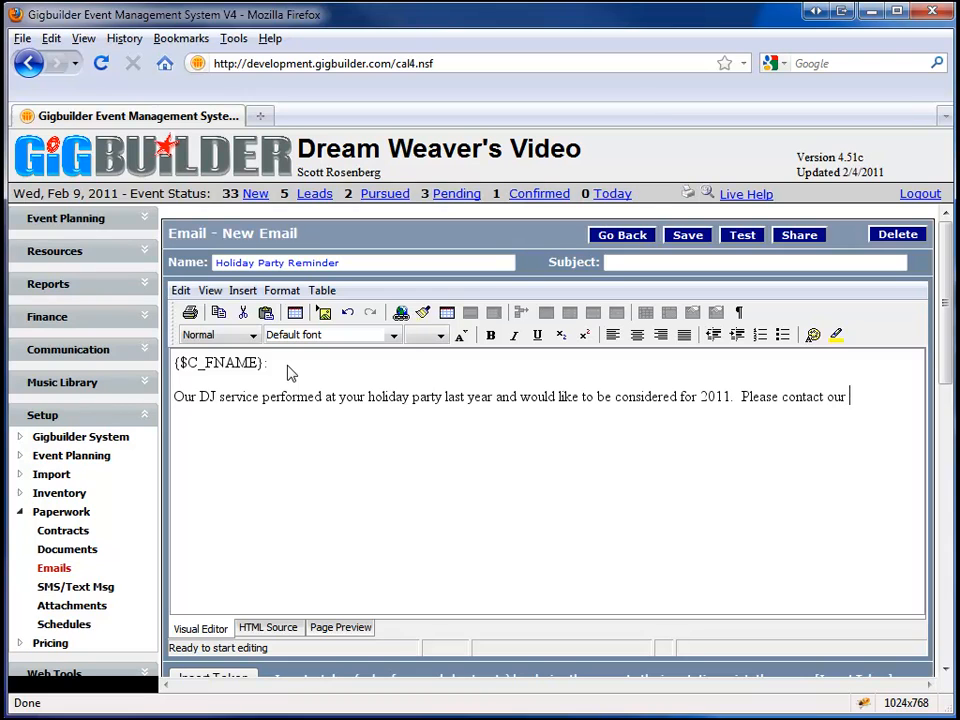
{"action": "type", "text": "........"}
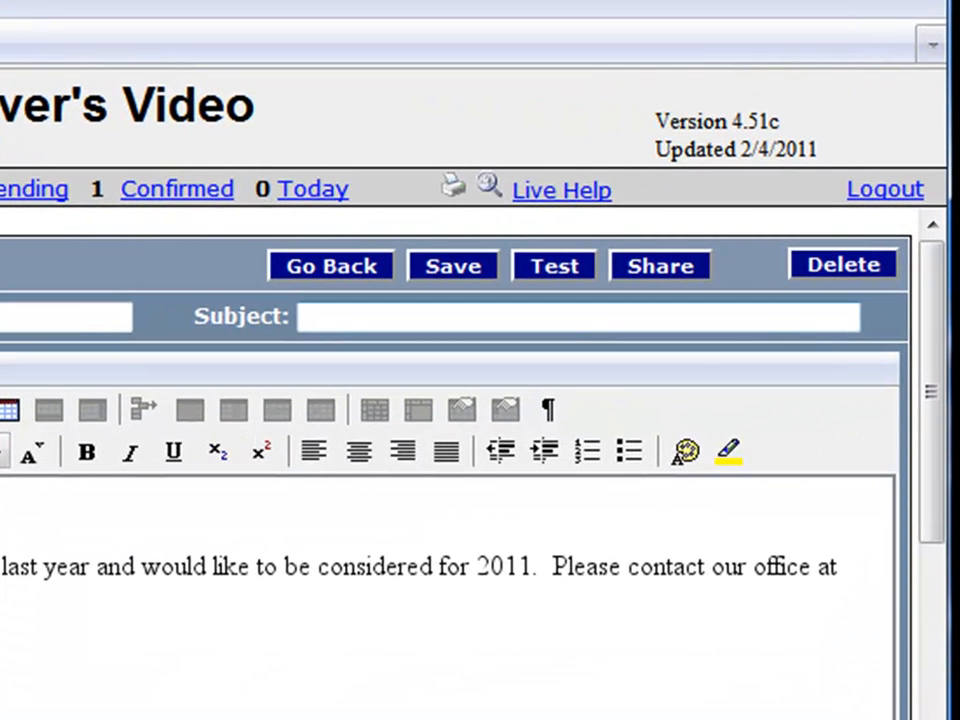
Step: Set the email's subject to "{$C_FNAME} 2011 Holiday Party Information"
{"action": "left_click", "coordinate": [626, 262]}
{"action": "type", "text": "{$C_FNAME"}
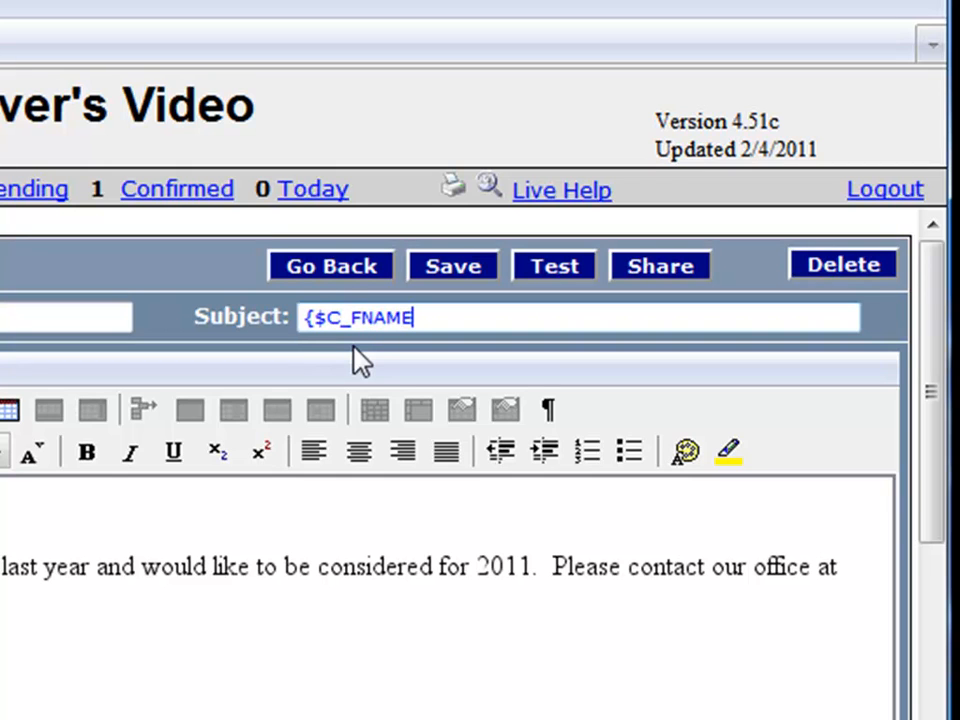
{"action": "type", "text": "} 2011 Holiday Party Inf"}
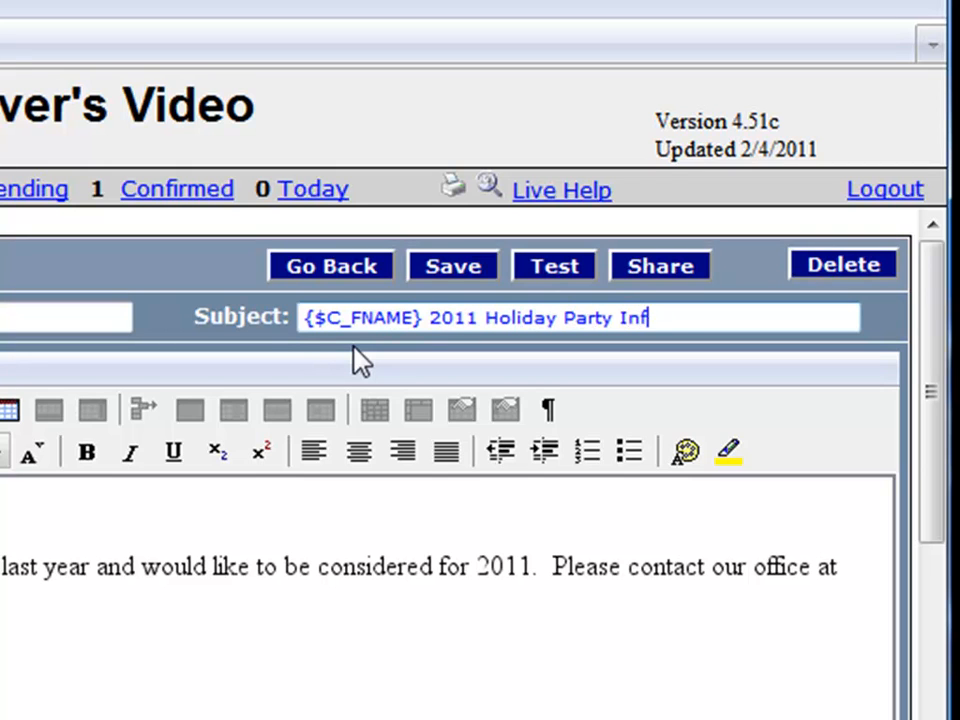
{"action": "type", "text": "ormation"}
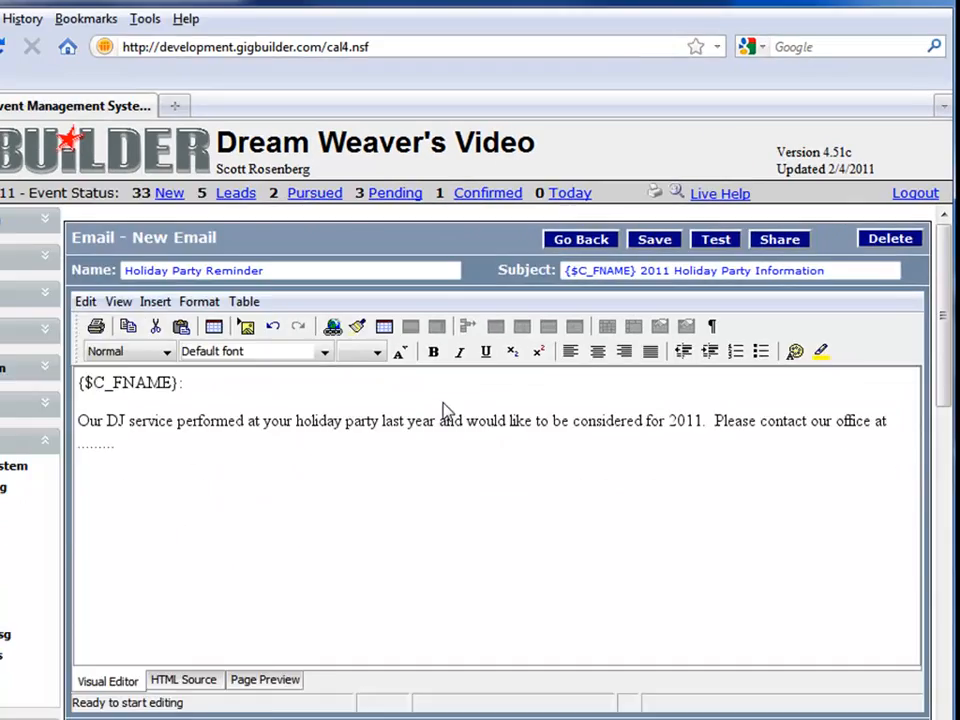
Step: Clear the Primary Contact recipient, set the message status to Message Disabled and save the email
{"action": "scroll", "coordinate": [445, 408], "scroll_direction": "down", "scroll_amount": 10}
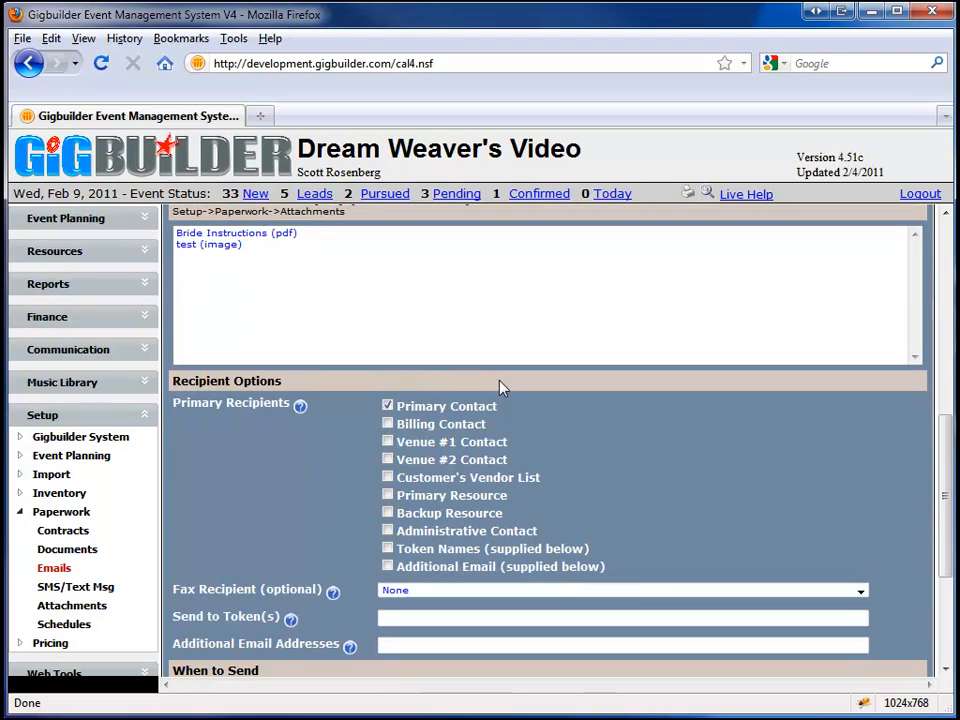
{"action": "scroll", "coordinate": [500, 388], "scroll_direction": "down", "scroll_amount": 3}
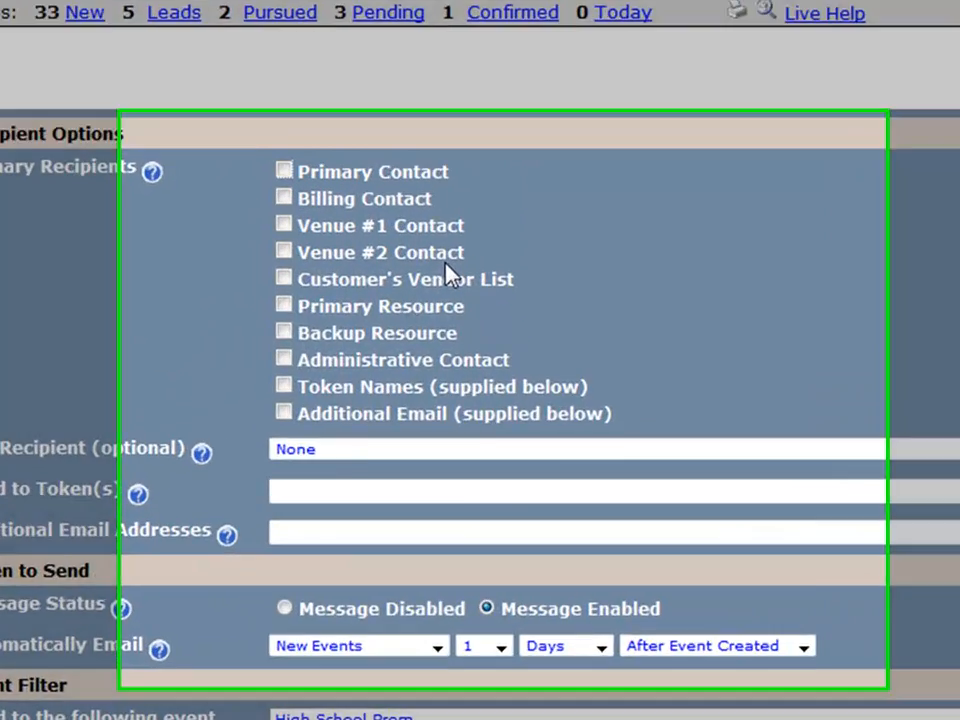
{"action": "scroll", "coordinate": [493, 365], "scroll_direction": "down", "scroll_amount": 2}
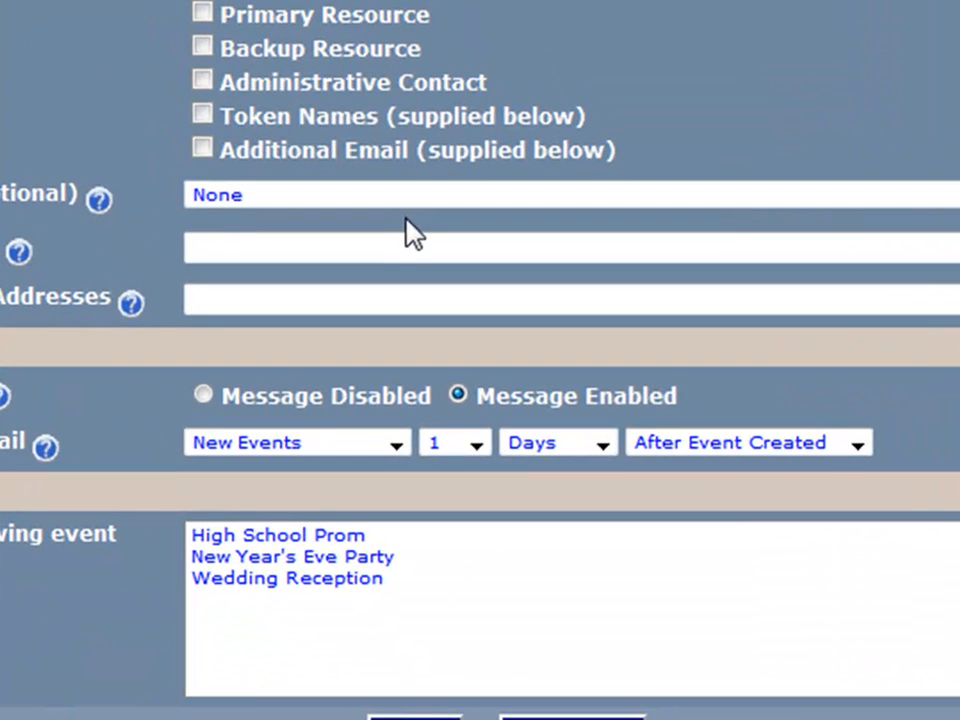
{"action": "left_click", "coordinate": [204, 396]}
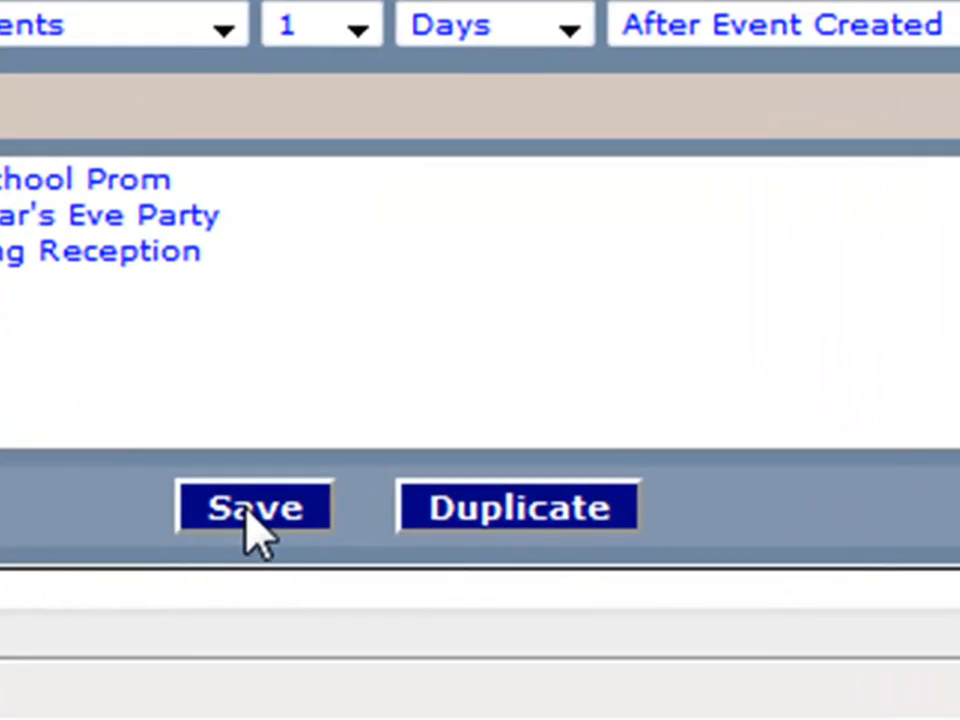
{"action": "left_click", "coordinate": [255, 510]}
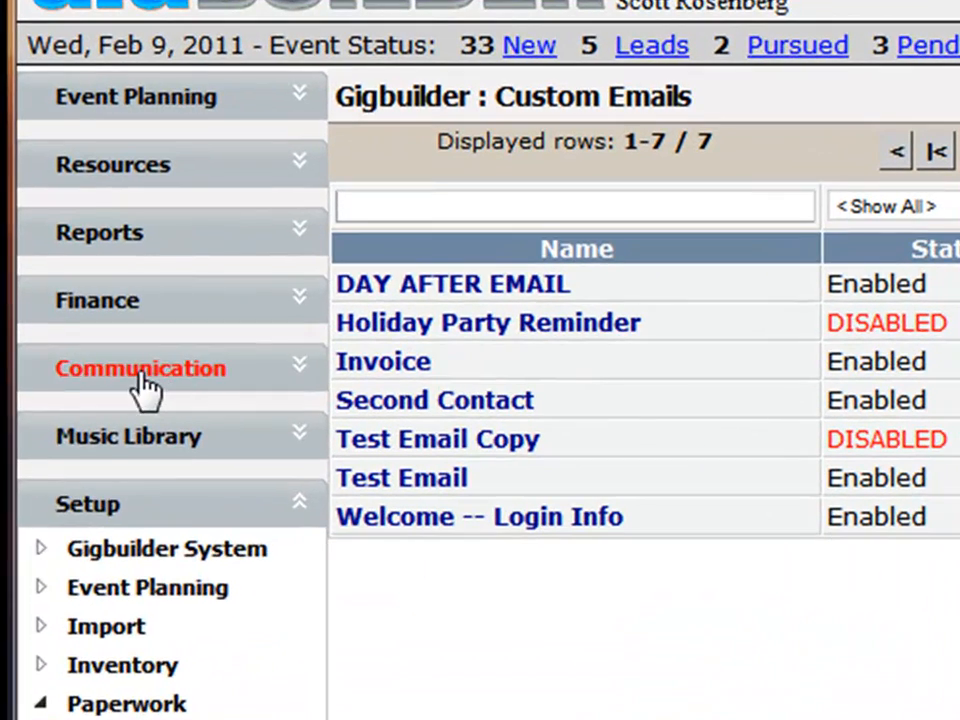
Step: Start a new mass email template in the Communication section's Mass Email list
{"action": "left_click", "coordinate": [70, 353]}
{"action": "left_click", "coordinate": [114, 416]}
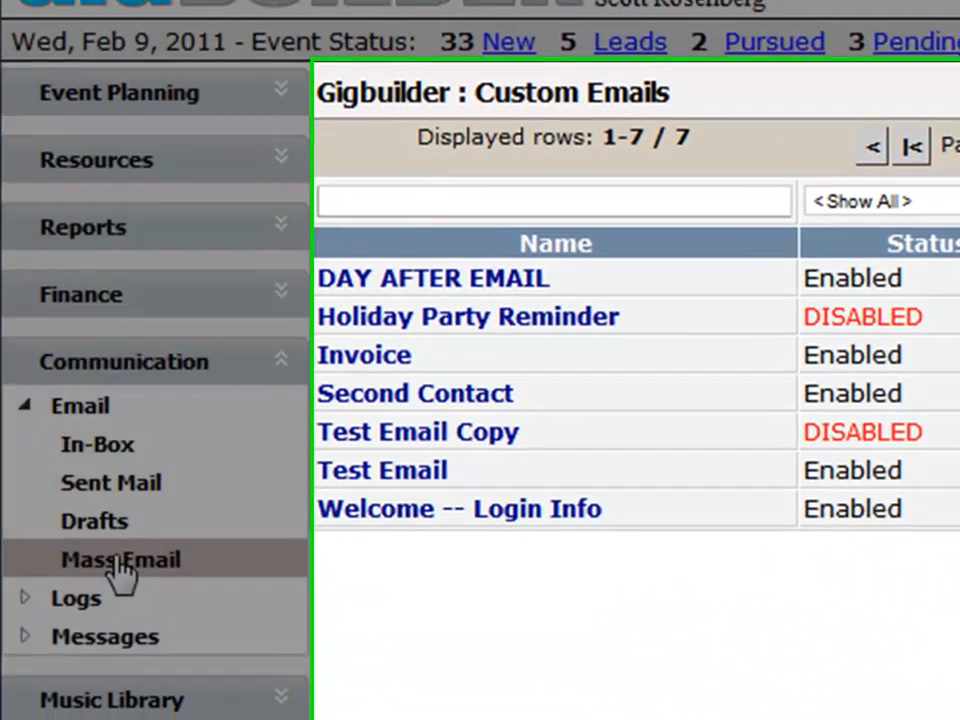
{"action": "left_click", "coordinate": [118, 561]}
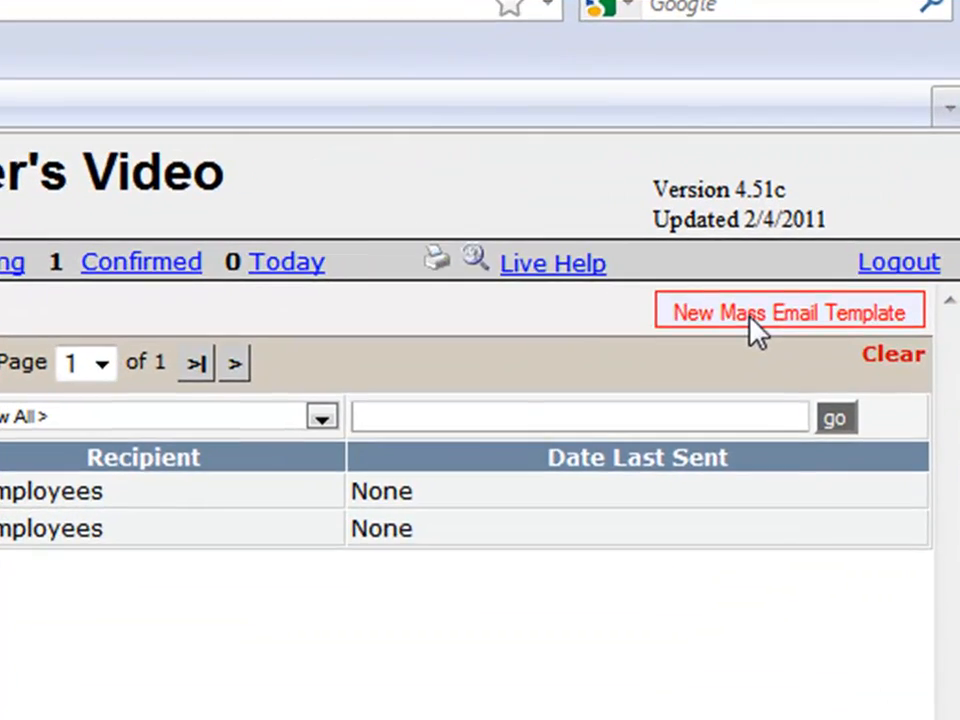
{"action": "left_click", "coordinate": [843, 226]}
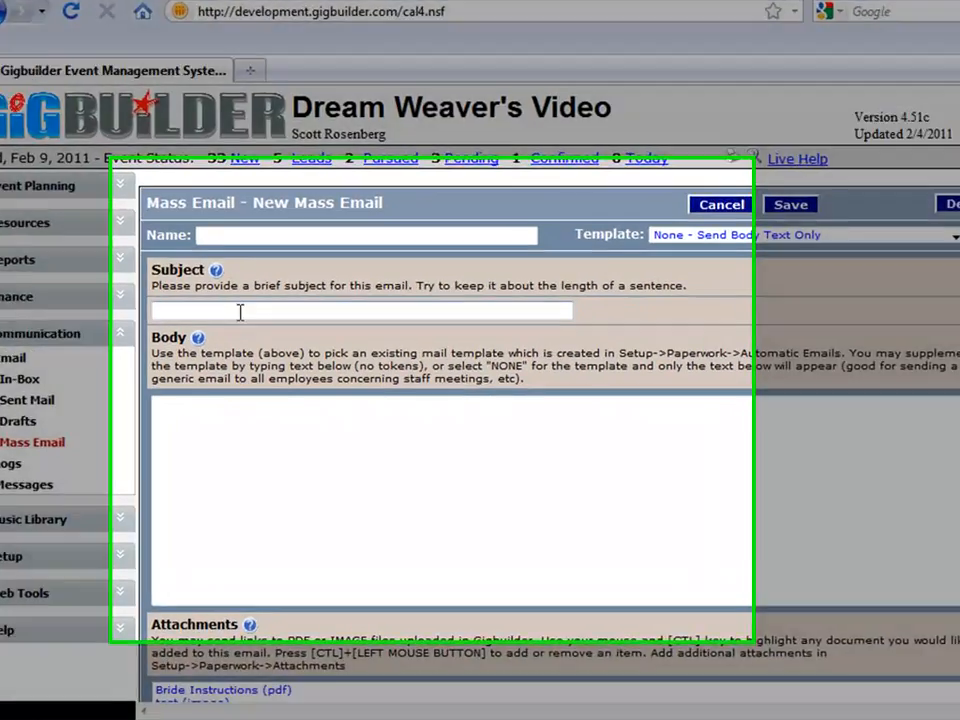
{"action": "left_click", "coordinate": [245, 332]}
{"action": "type", "text": "asdfdsa"}
{"action": "left_click", "coordinate": [199, 434]}
{"action": "type", "text": "asdfasdfasf"}
{"action": "scroll", "coordinate": [193, 433], "scroll_direction": "down", "scroll_amount": 5}
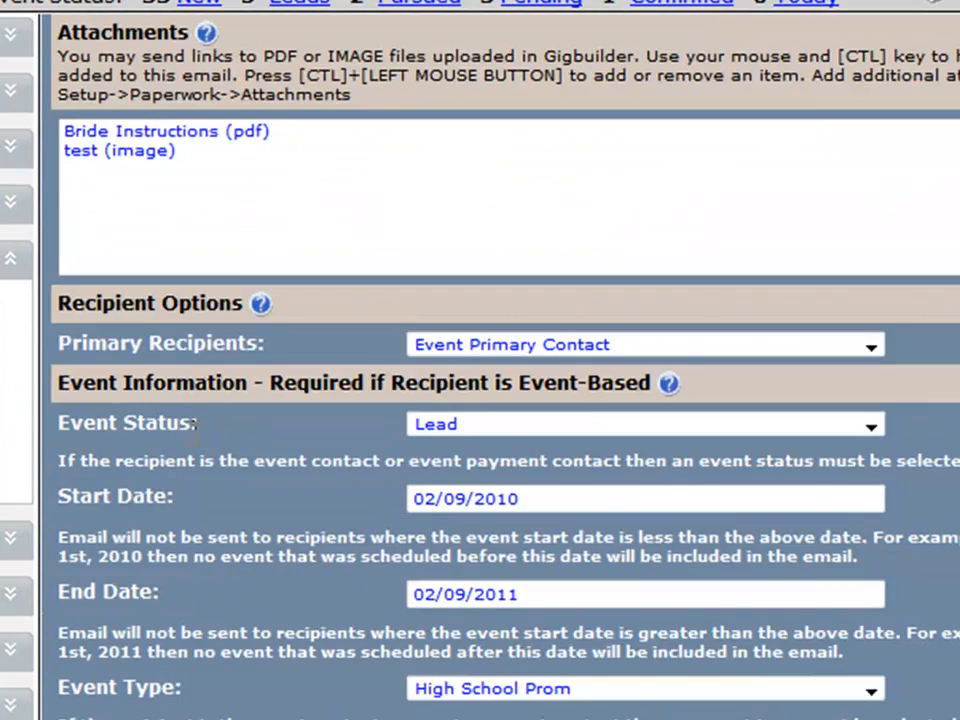
{"action": "scroll", "coordinate": [505, 360], "scroll_direction": "up", "scroll_amount": 5}
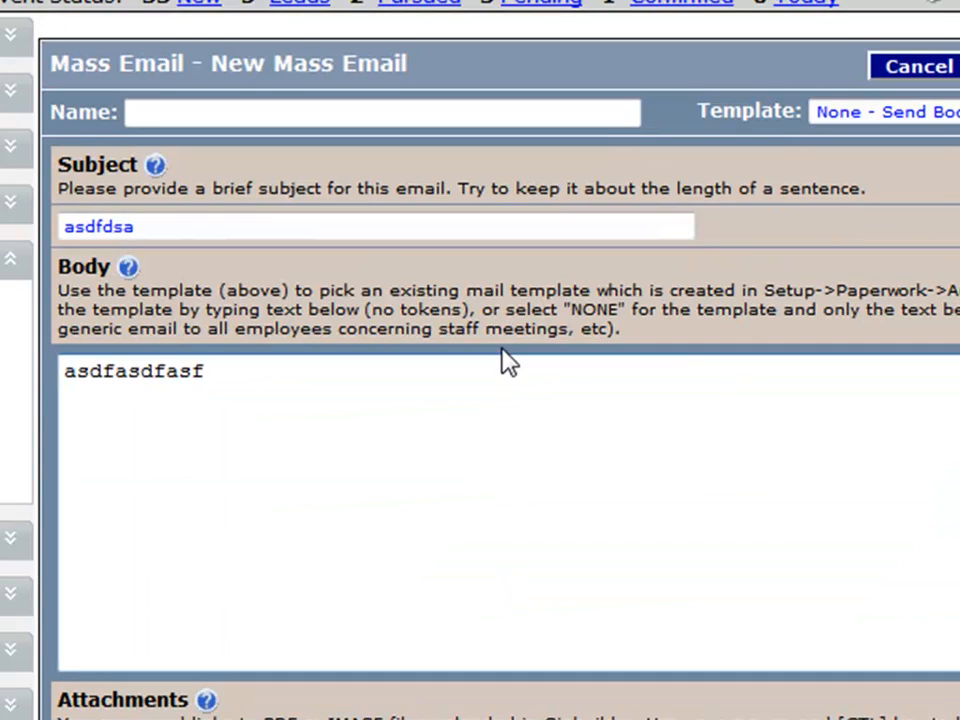
{"action": "key", "text": "BackSpace"}
{"action": "key", "text": "BackSpace"}
{"action": "key", "text": "BackSpace"}
{"action": "key", "text": "BackSpace"}
{"action": "key", "text": "BackSpace"}
{"action": "key", "text": "BackSpace"}
{"action": "key", "text": "BackSpace"}
{"action": "key", "text": "BackSpace"}
{"action": "key", "text": "BackSpace"}
{"action": "key", "text": "BackSpace"}
{"action": "key", "text": "BackSpace"}
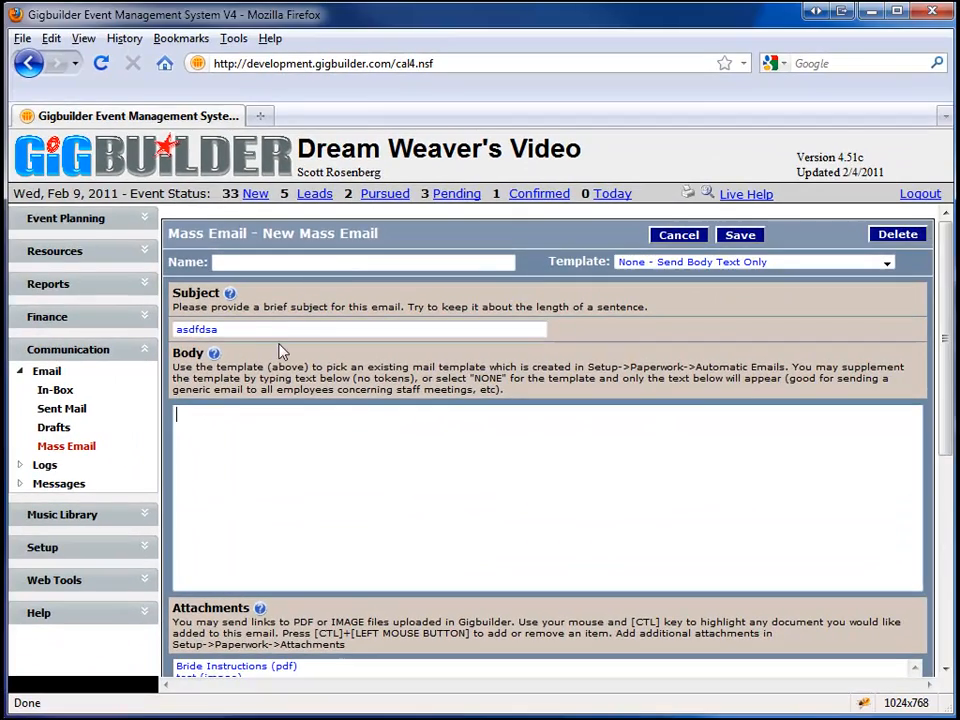
{"action": "left_click", "coordinate": [242, 329]}
{"action": "key", "text": "BackSpace"}
{"action": "key", "text": "BackSpace"}
{"action": "key", "text": "BackSpace"}
{"action": "key", "text": "BackSpace"}
{"action": "key", "text": "BackSpace"}
{"action": "key", "text": "BackSpace"}
{"action": "key", "text": "BackSpace"}
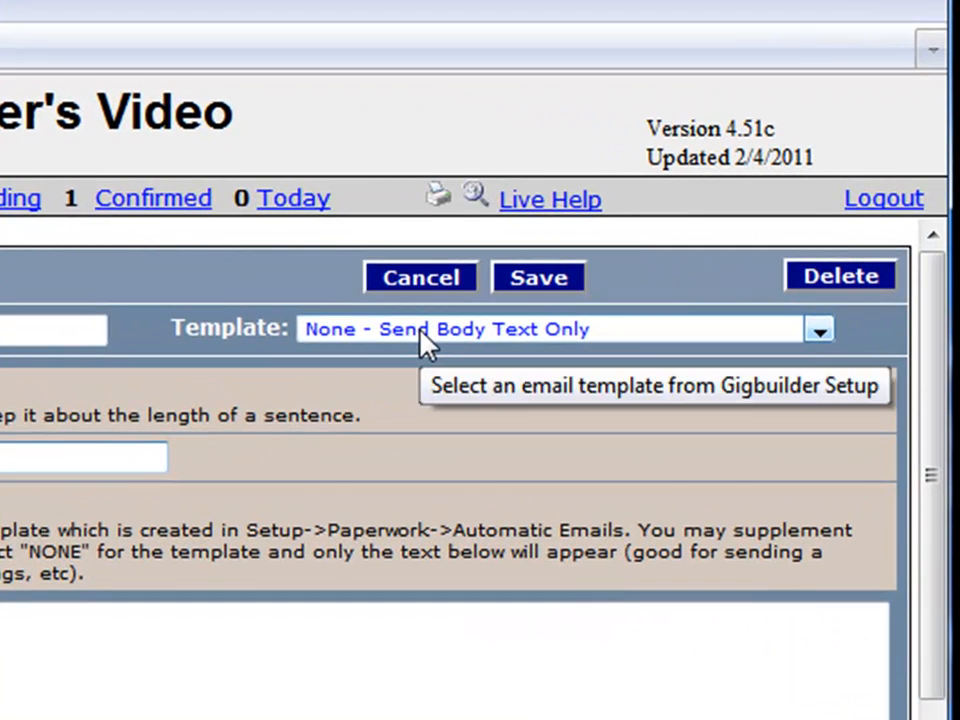
Step: Use the Holiday Party Reminder email as the template for the new mass email
{"action": "left_click", "coordinate": [583, 297]}
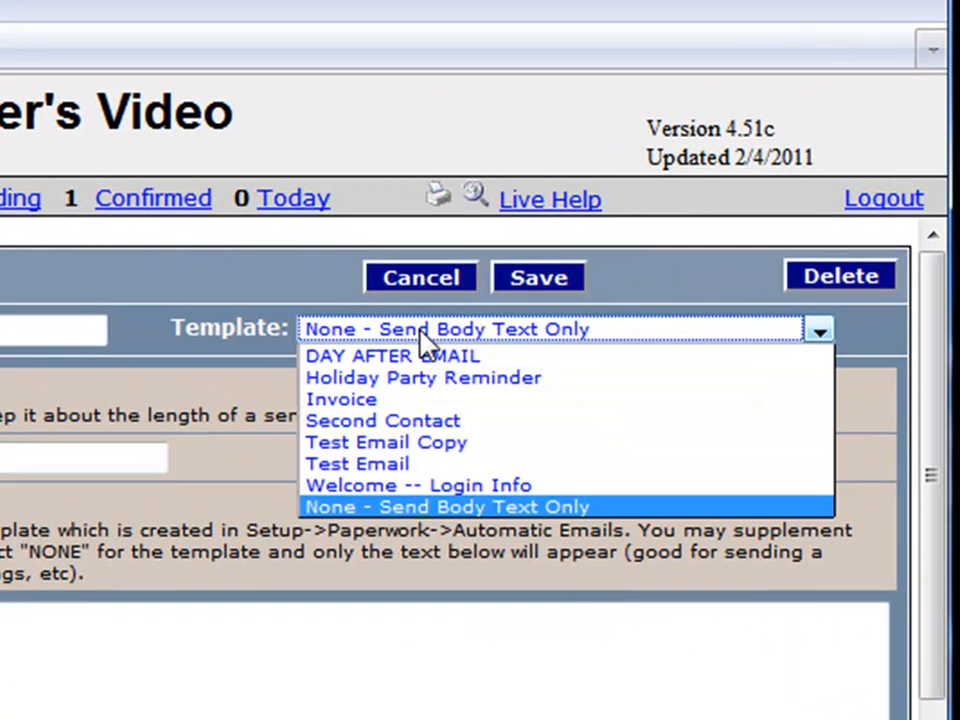
{"action": "left_click", "coordinate": [418, 378]}
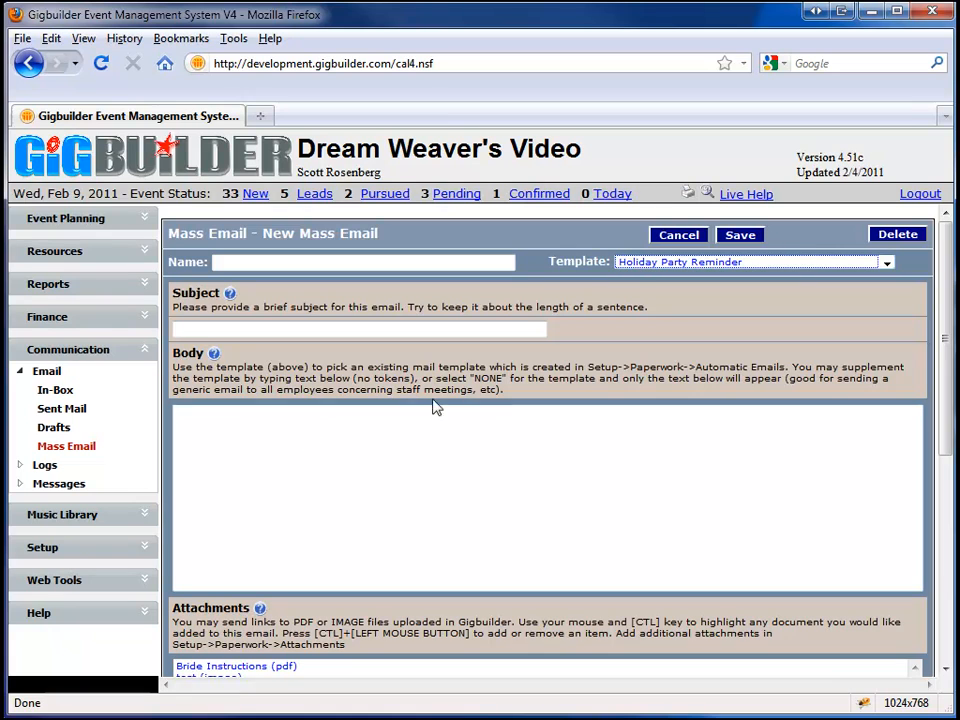
{"action": "left_click", "coordinate": [434, 439]}
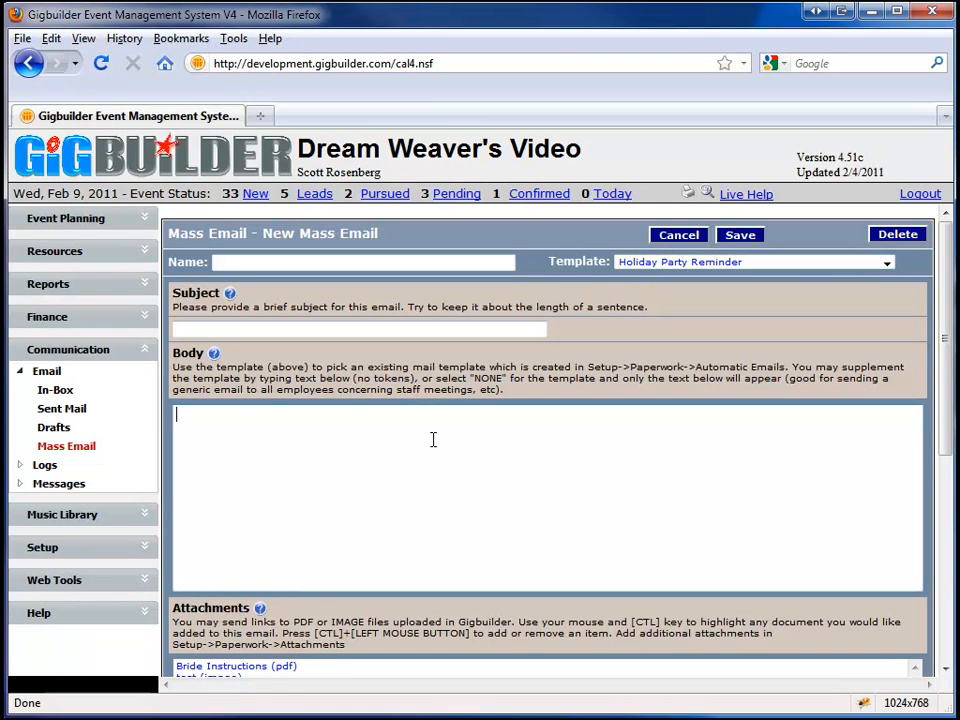
{"action": "type", "text": "PS. allkj"}
{"action": "key", "text": "BackSpace"}
{"action": "key", "text": "BackSpace"}
{"action": "key", "text": "BackSpace"}
{"action": "key", "text": "BackSpace"}
{"action": "key", "text": "BackSpace"}
{"action": "key", "text": "BackSpace"}
{"action": "key", "text": "BackSpace"}
{"action": "key", "text": "BackSpace"}
{"action": "key", "text": "BackSpace"}
Step: Set the mass email's primary recipients to Event Primary Contact and the event status to Completed
{"action": "scroll", "coordinate": [441, 632], "scroll_direction": "down", "scroll_amount": 4}
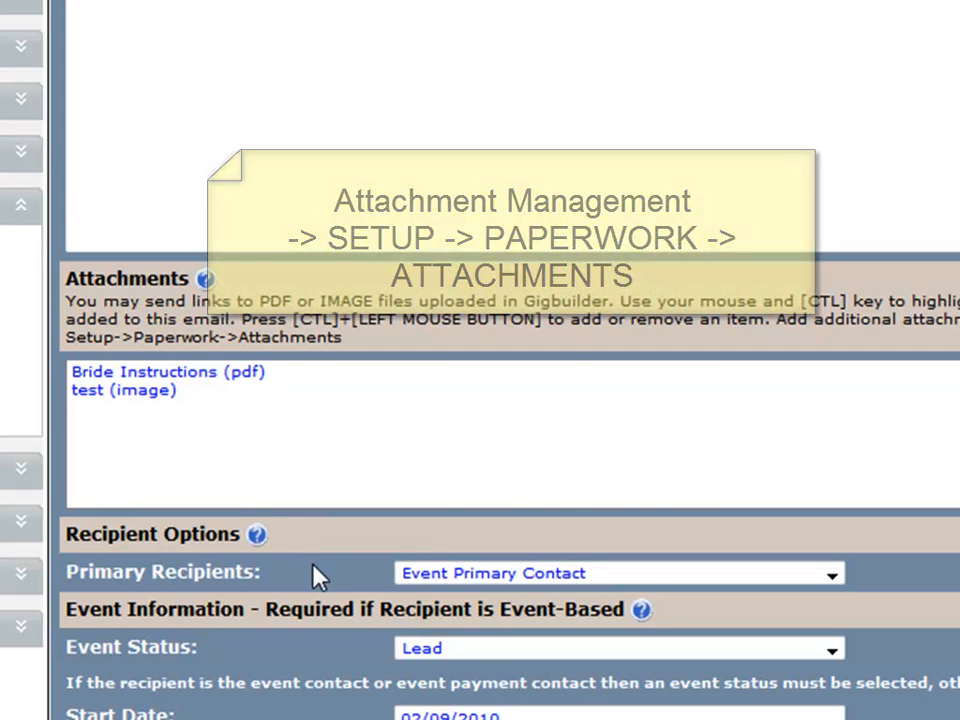
{"action": "scroll", "coordinate": [313, 570], "scroll_direction": "down", "scroll_amount": 3}
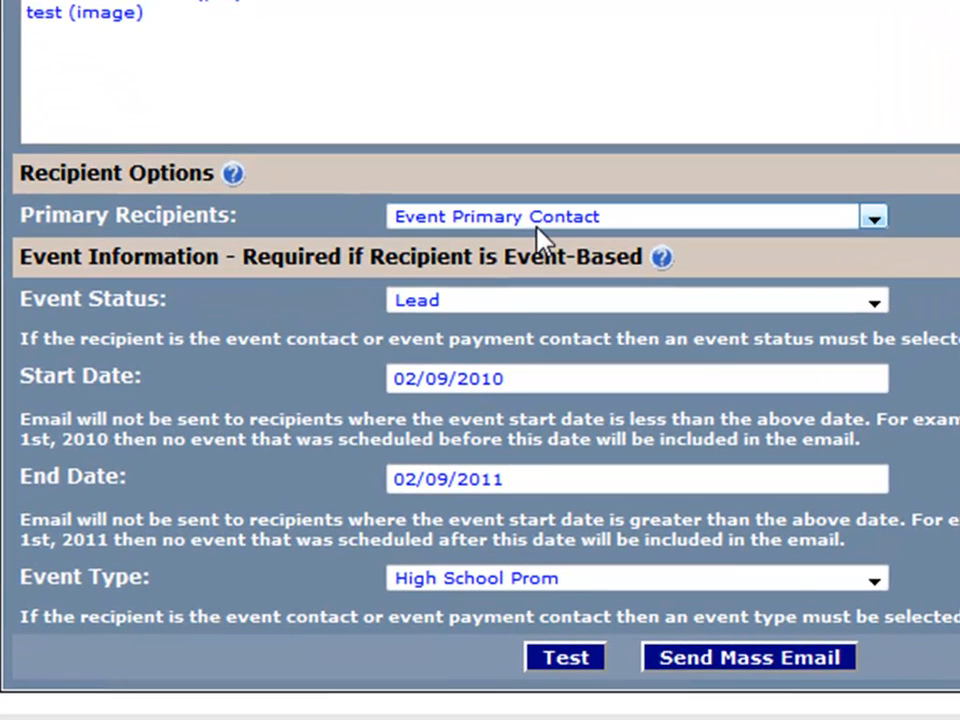
{"action": "left_click", "coordinate": [523, 228]}
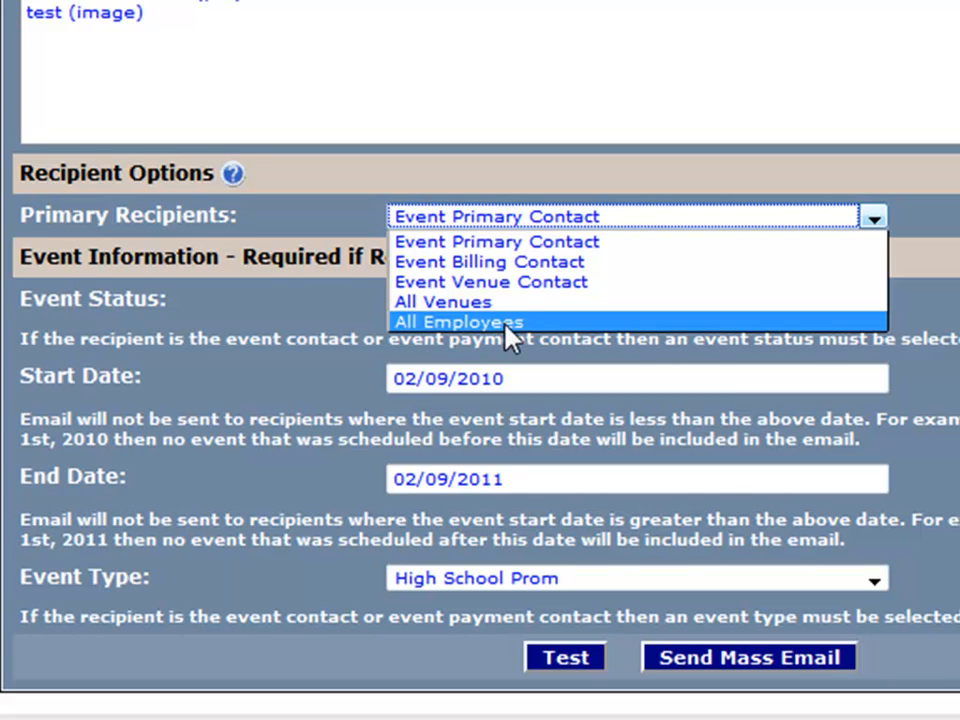
{"action": "left_click", "coordinate": [506, 242]}
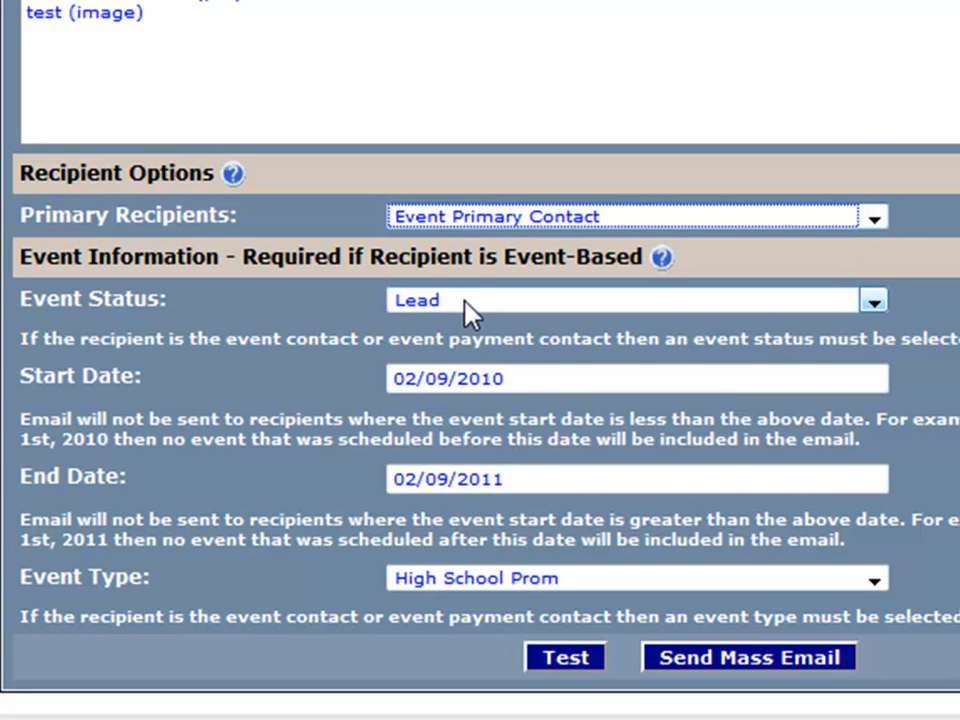
{"action": "left_click", "coordinate": [467, 311]}
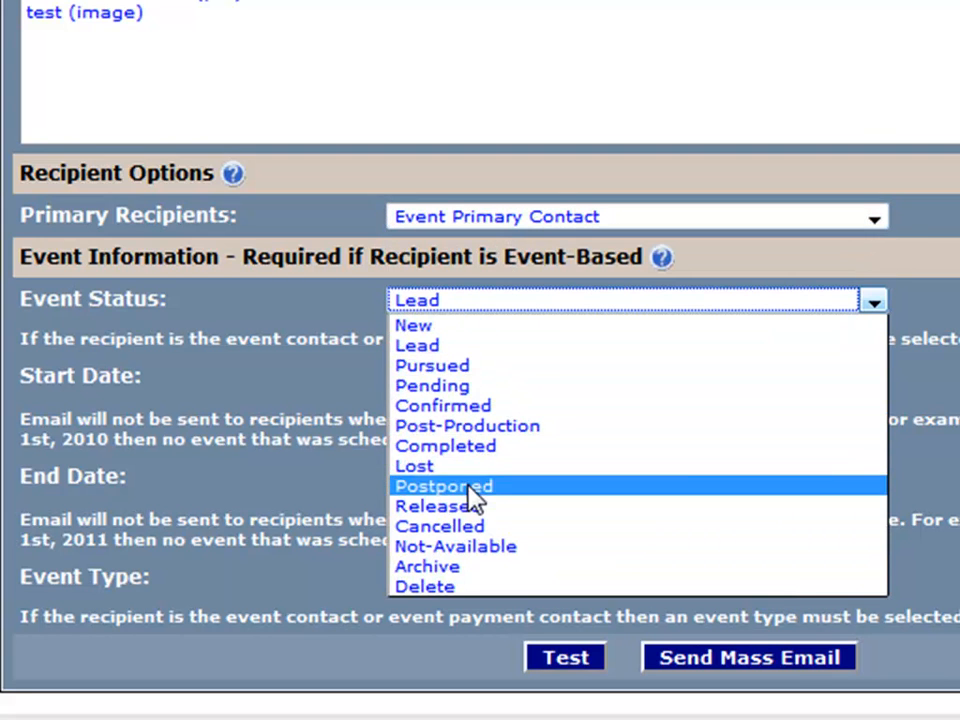
{"action": "left_click", "coordinate": [476, 456]}
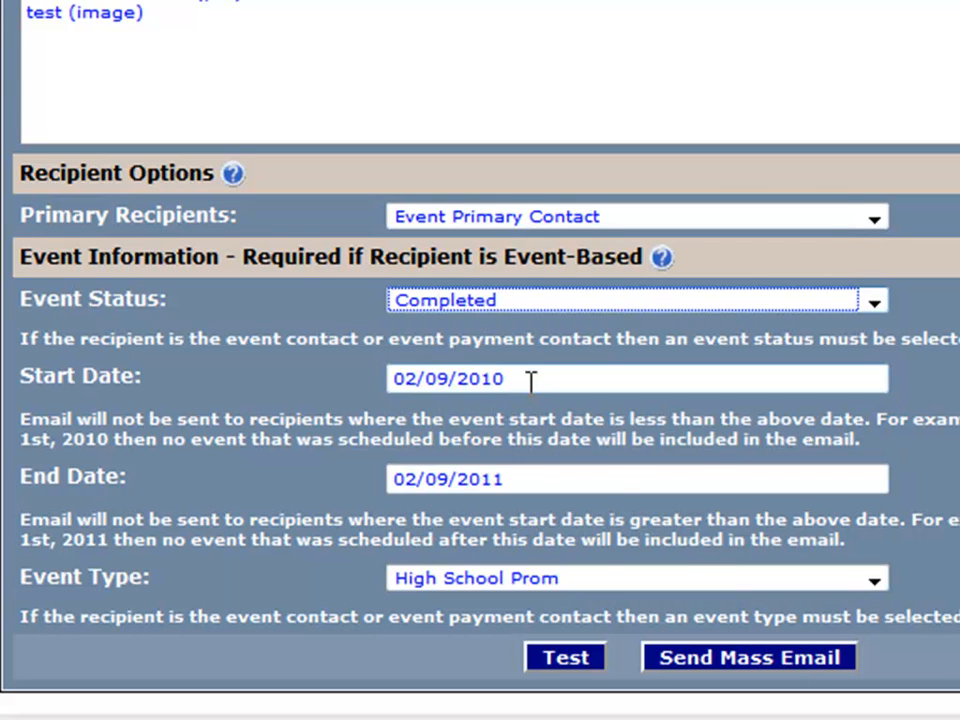
Step: Set the event start date to 11/01/2010 and the end date to 1/30/2011
{"action": "left_click", "coordinate": [529, 381]}
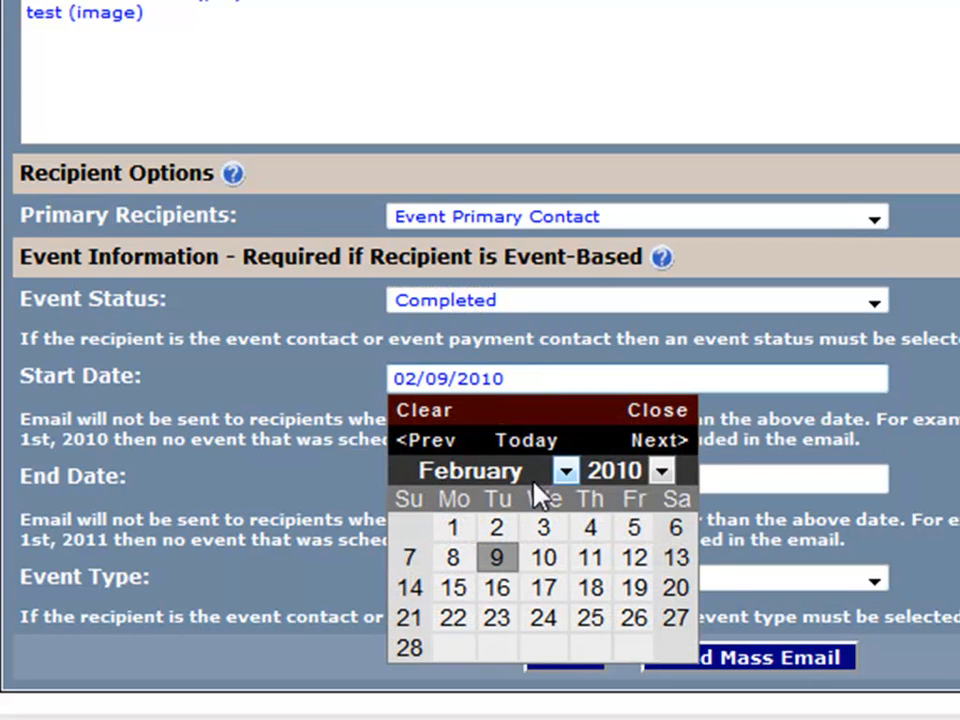
{"action": "left_click", "coordinate": [562, 472]}
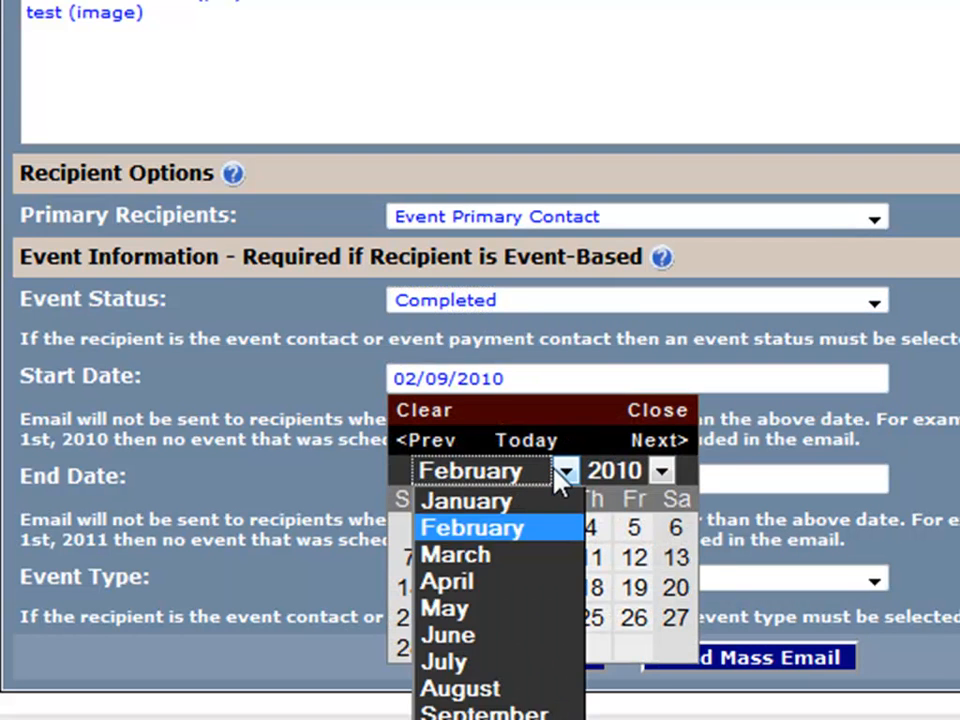
{"action": "left_click", "coordinate": [520, 719]}
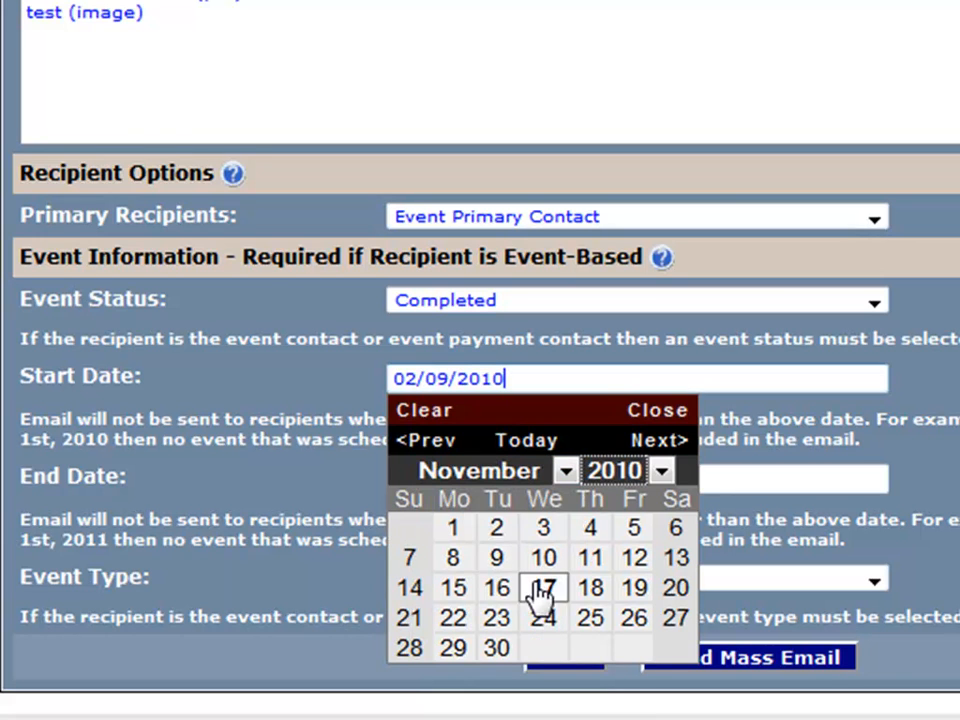
{"action": "left_click", "coordinate": [455, 530]}
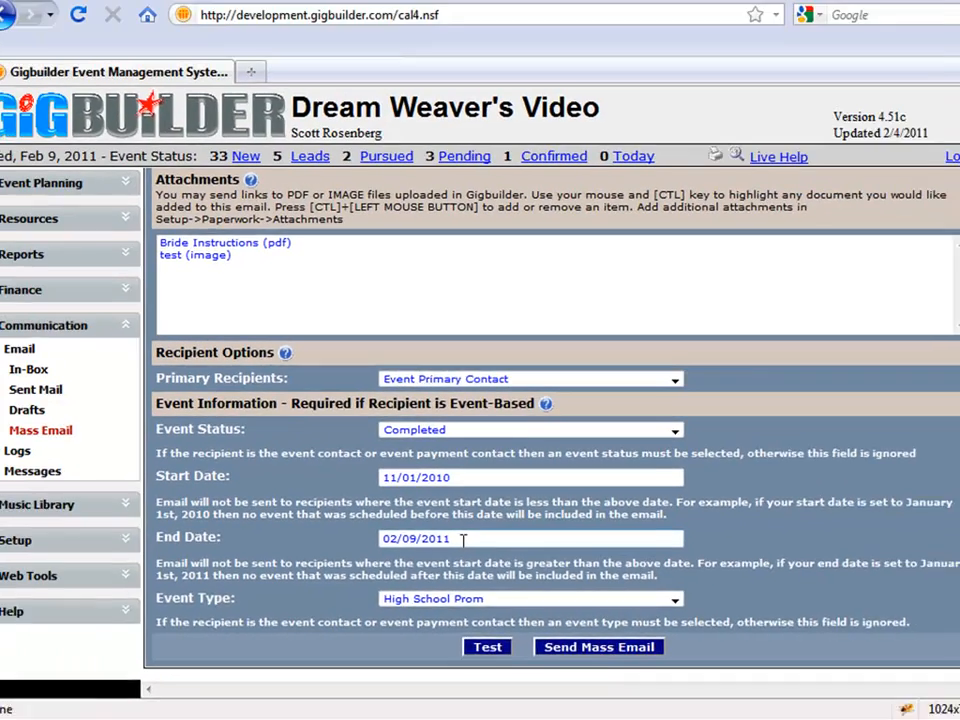
{"action": "left_click", "coordinate": [505, 490]}
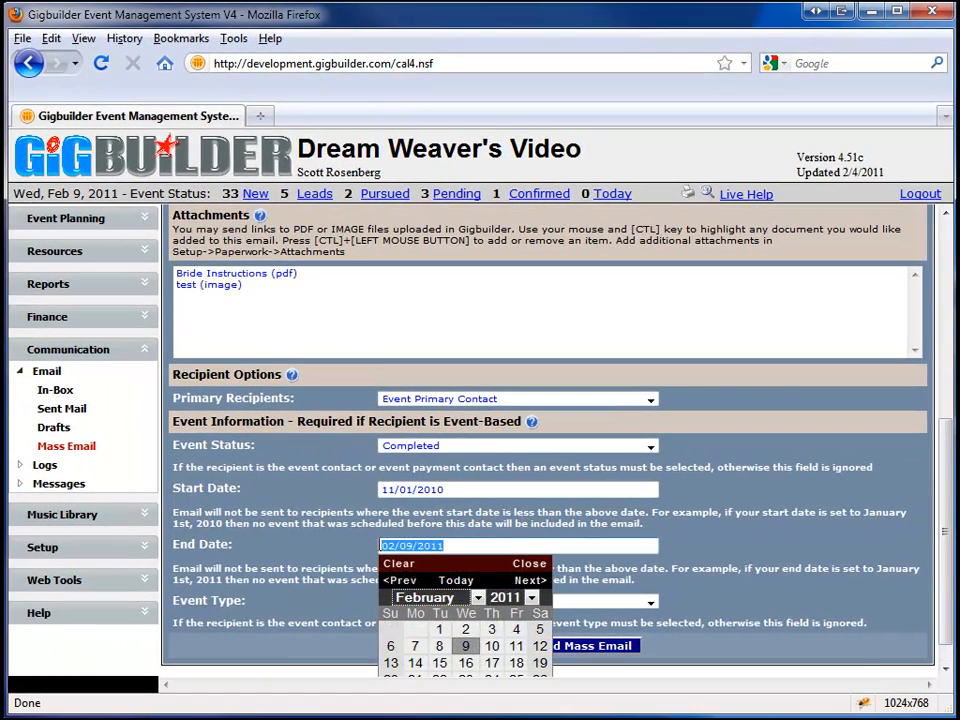
{"action": "type", "text": "1/30/2011"}
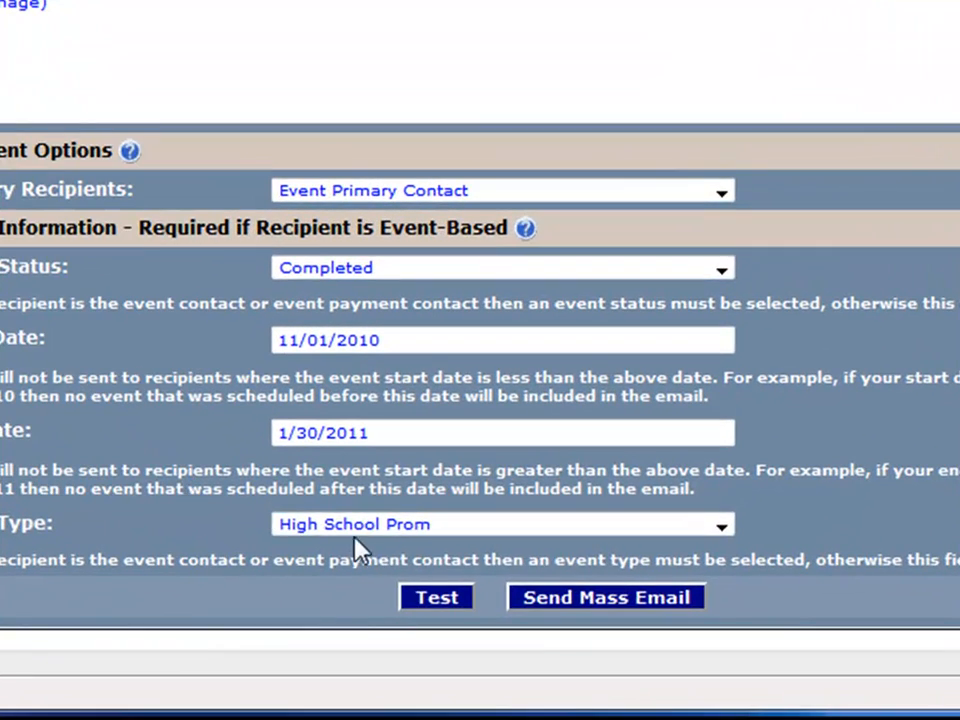
Step: Set the event type to Holiday Party and run a test of the mass email
{"action": "left_click", "coordinate": [418, 591]}
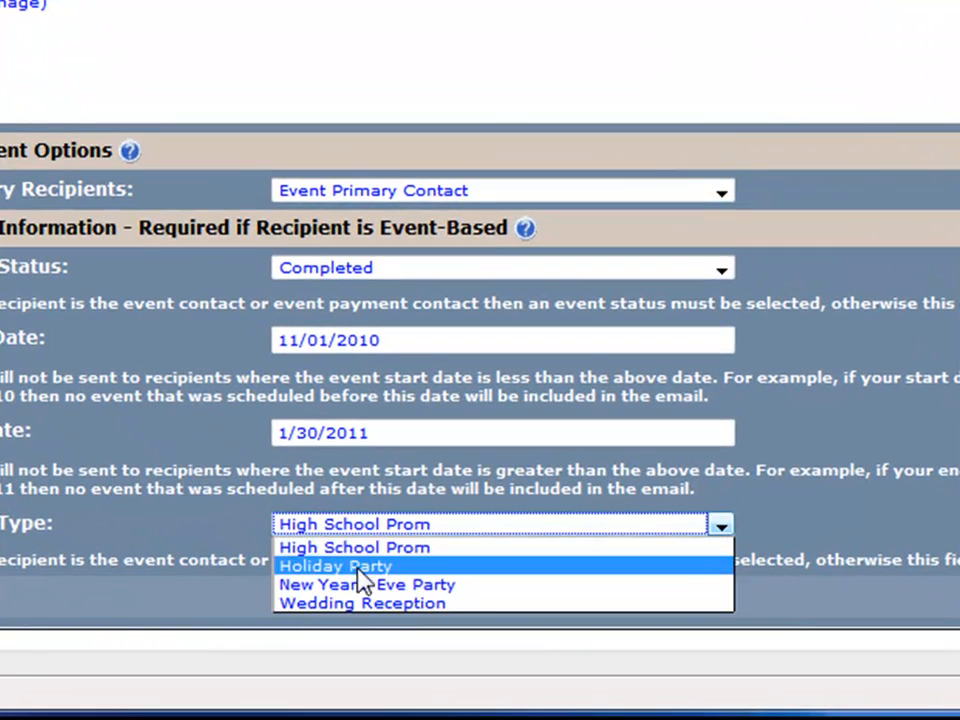
{"action": "left_click", "coordinate": [360, 568]}
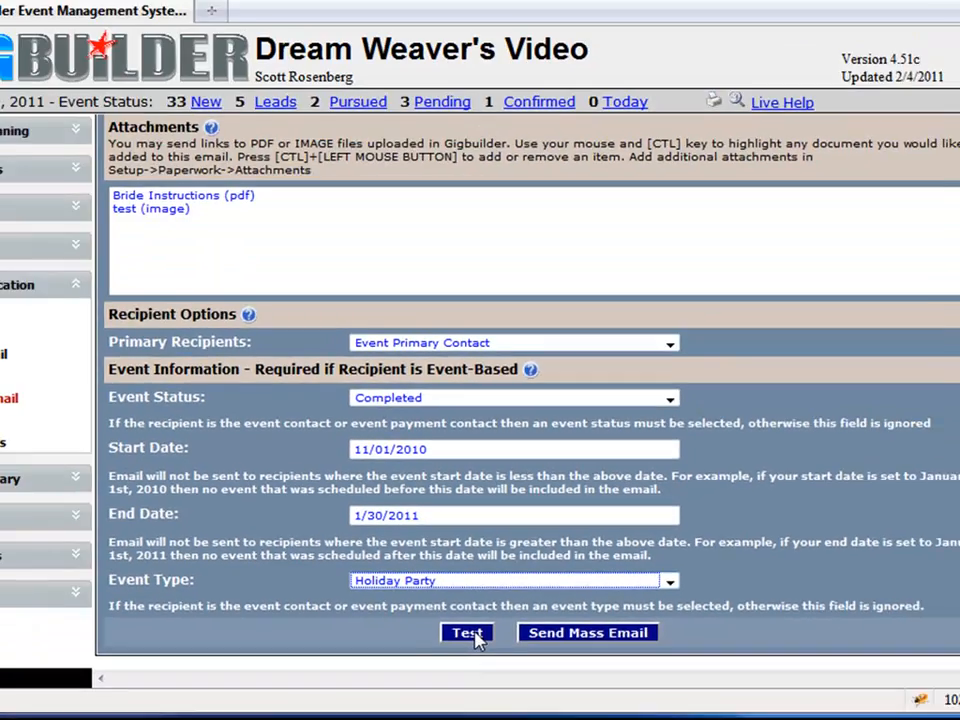
{"action": "left_click", "coordinate": [449, 600]}
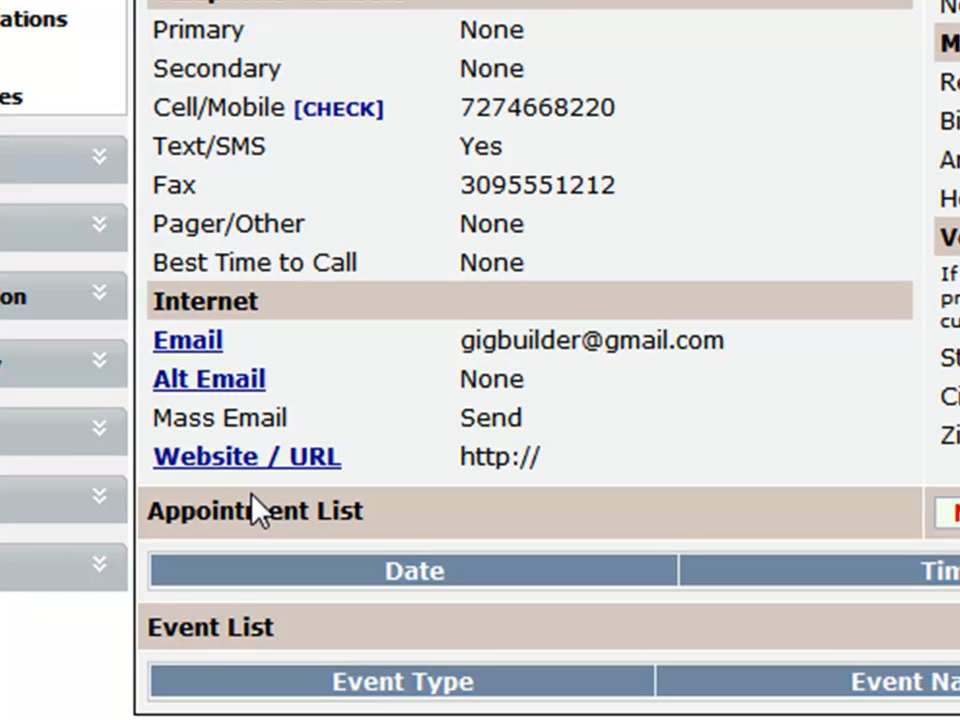
Step: Check the Mass Email setting in the client record's Internet details and open Live Help
{"action": "double_click", "coordinate": [530, 422]}
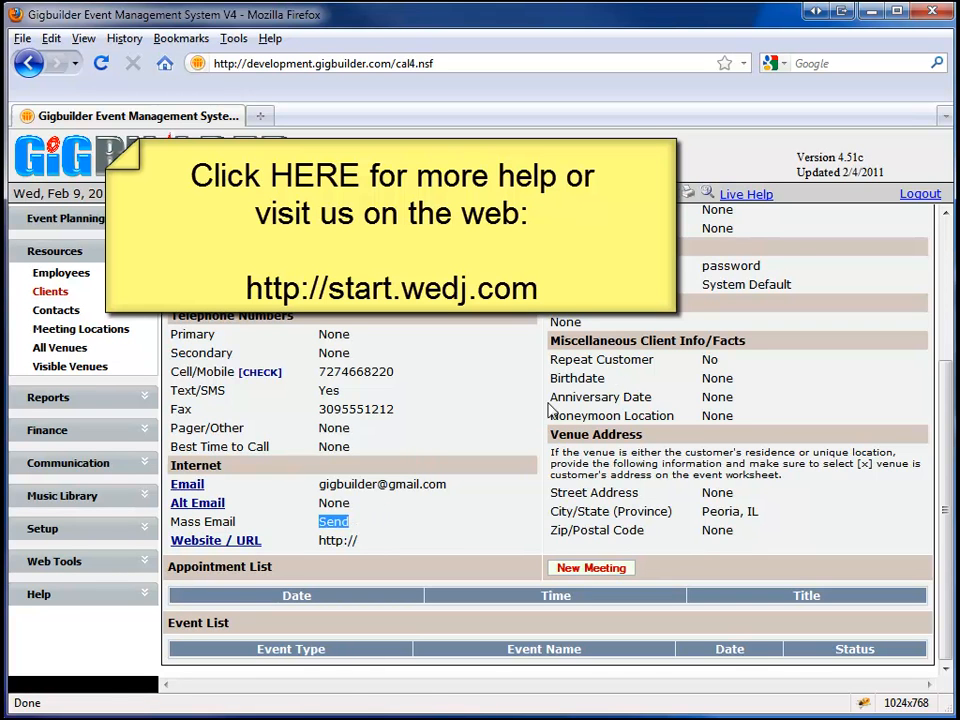
{"action": "left_click", "coordinate": [757, 198]}
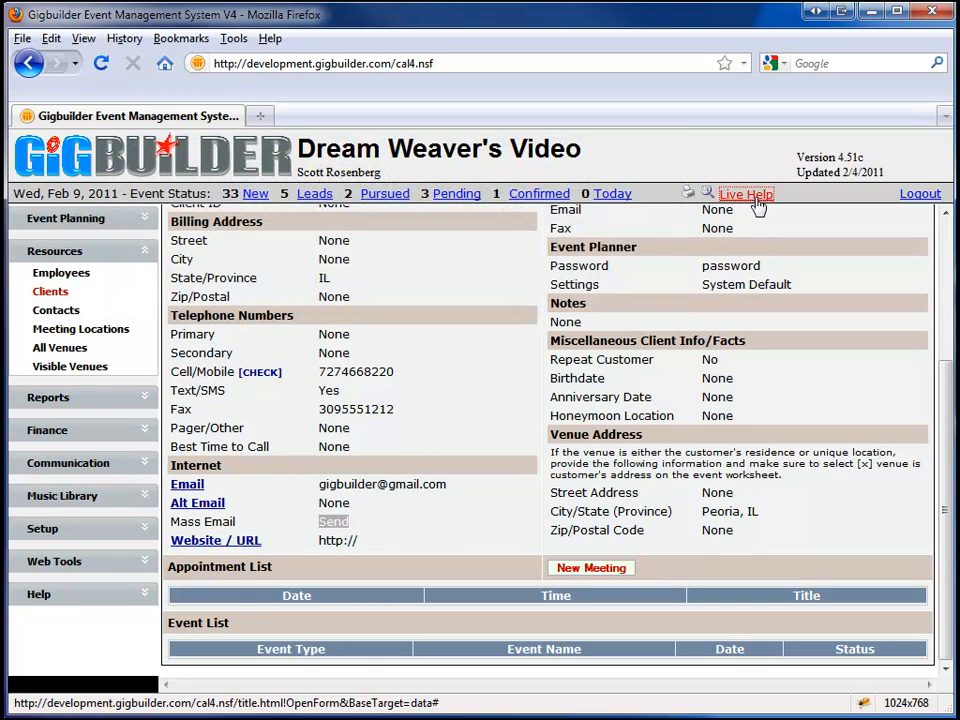